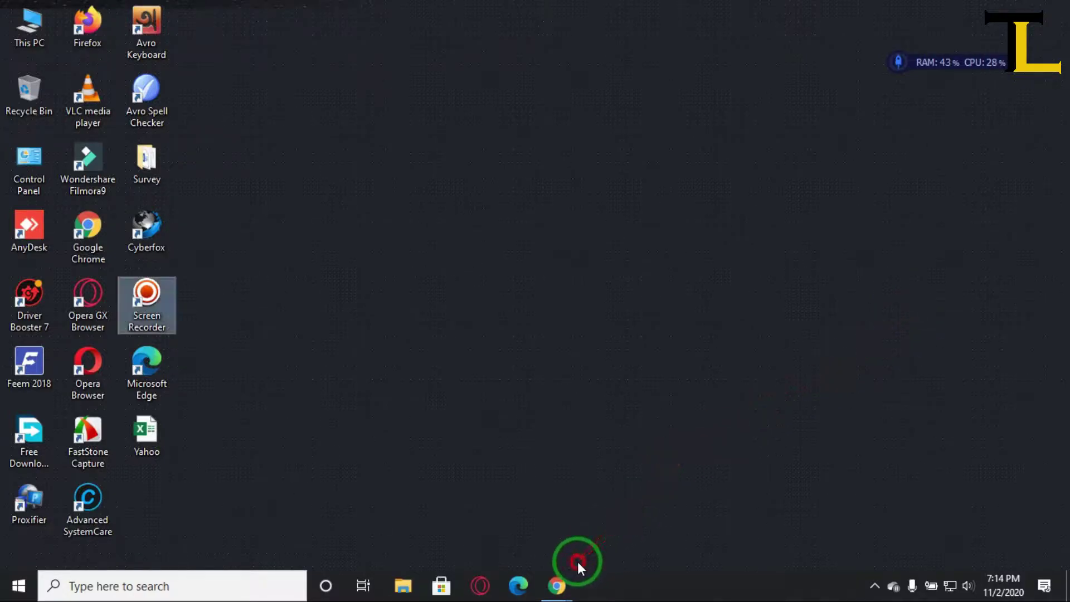
Step: Bring the incognito Chrome window forward and search Google for 'cooltext'
mouse_move(556, 585)
click(627, 534)
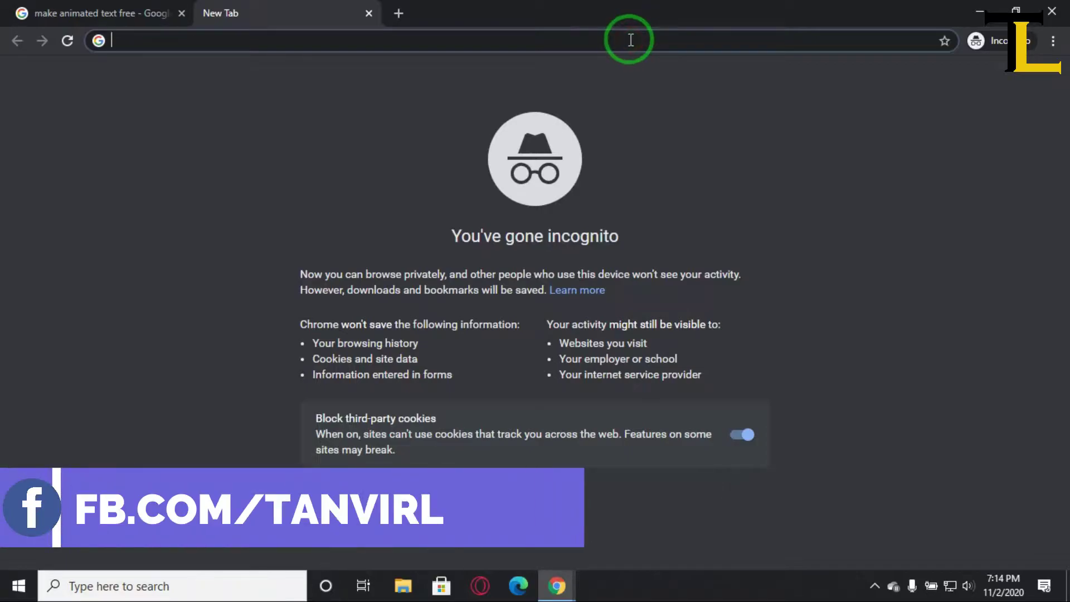
text(cool)
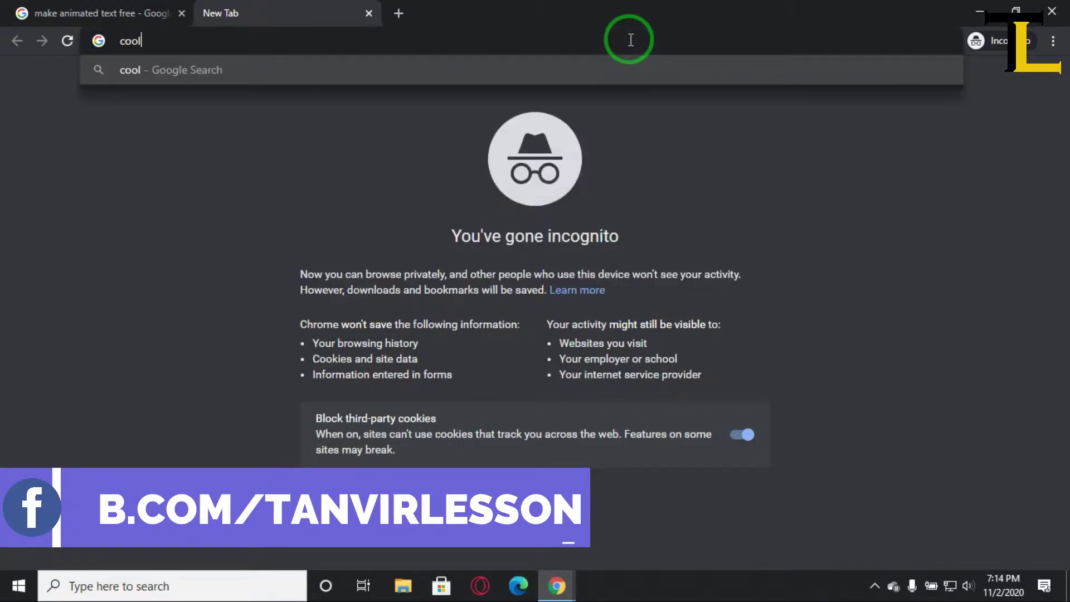
text(text)
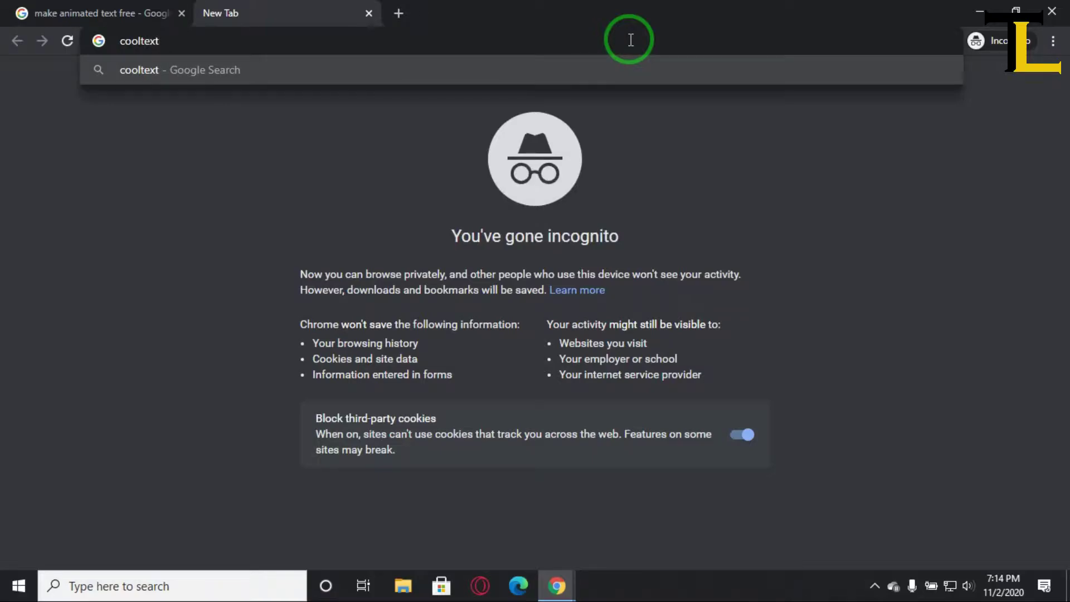
key(Return)
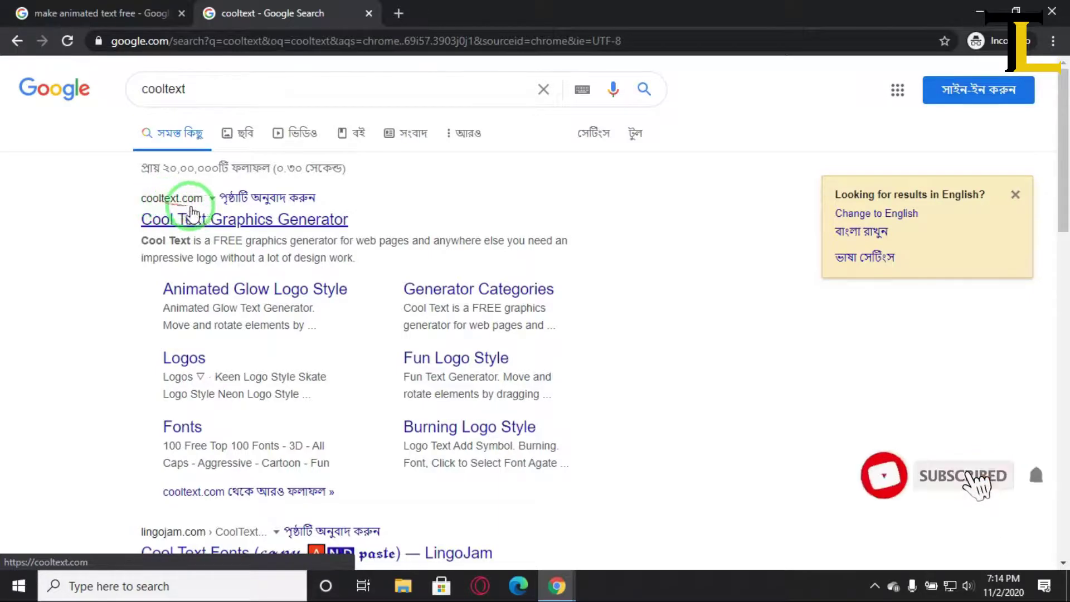
Step: Open the Cool Text Graphics Generator result and scroll through the Choose a Text Style gallery
click(226, 220)
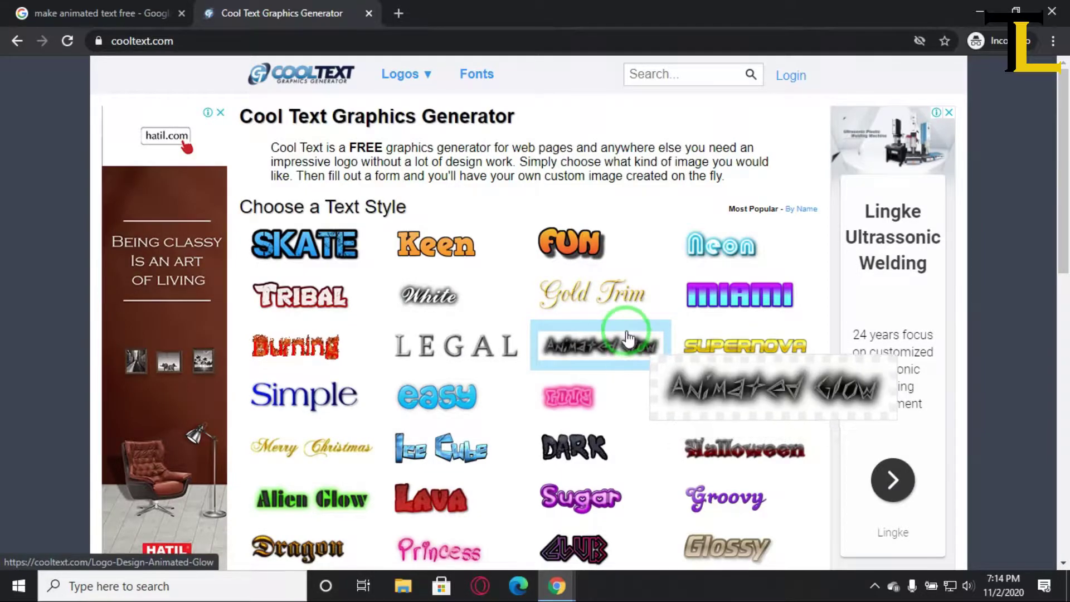
scroll(639, 355, down, 3)
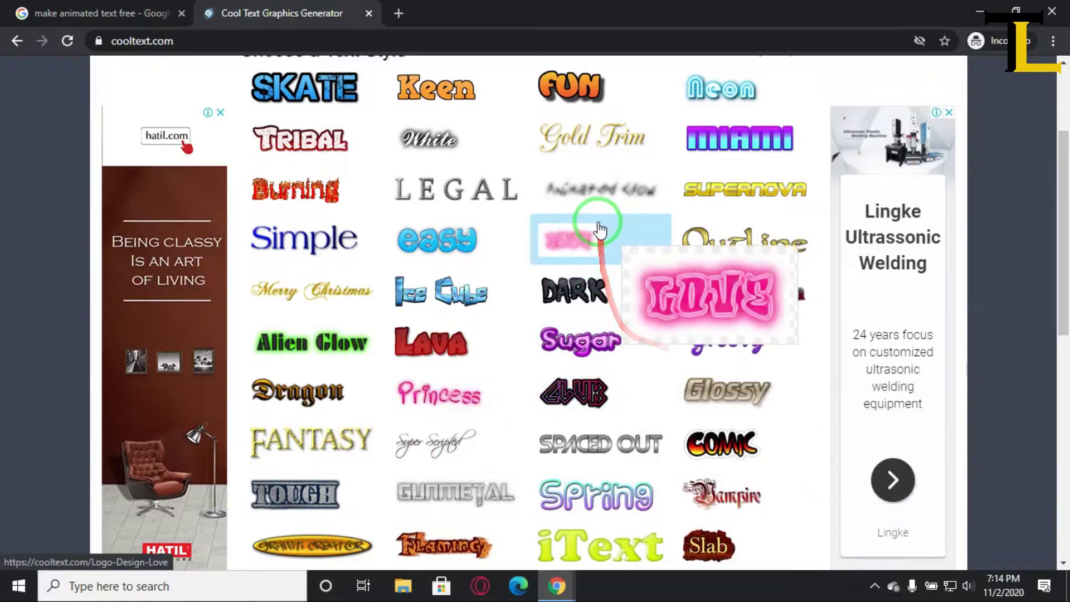
scroll(620, 189, down, 2)
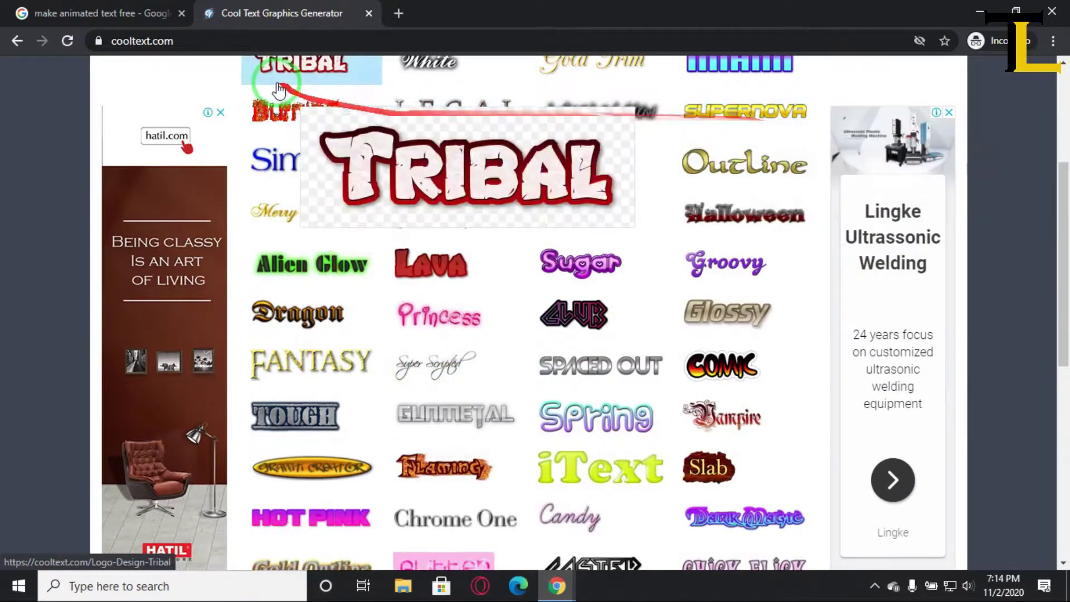
Step: Choose the Burning style with 'Tanvir Lesson' at text size 80 and show the Logo color settings
click(279, 109)
text(Tanvir Lesson)
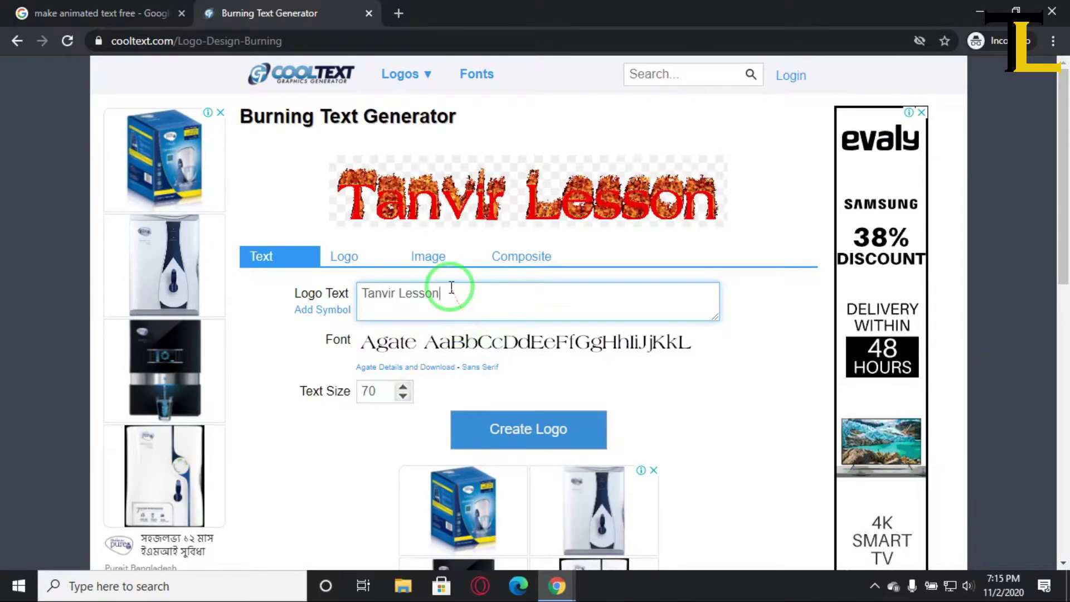
click(402, 388)
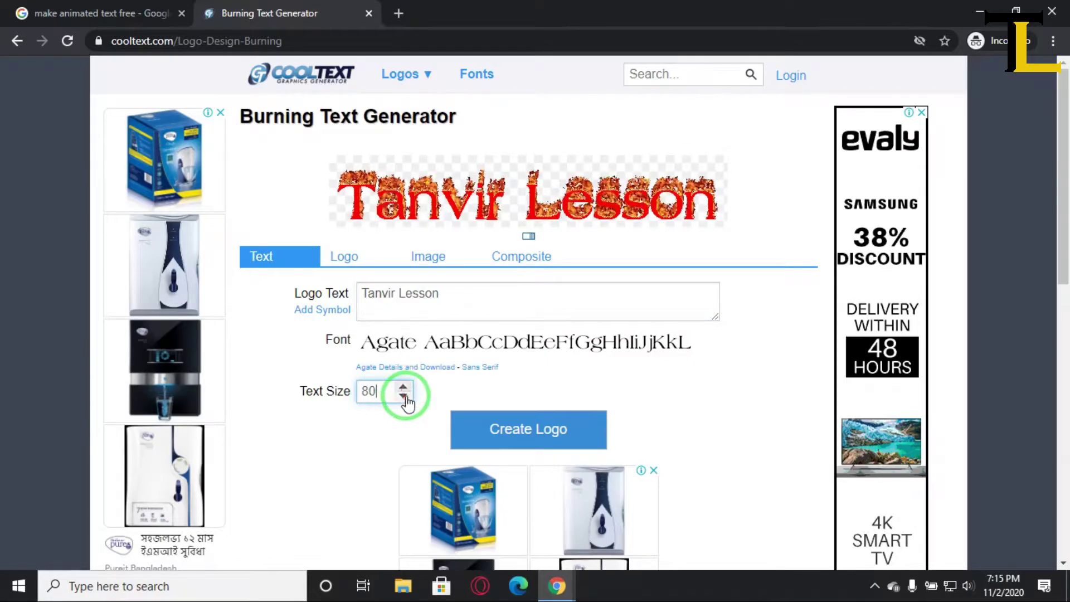
click(345, 255)
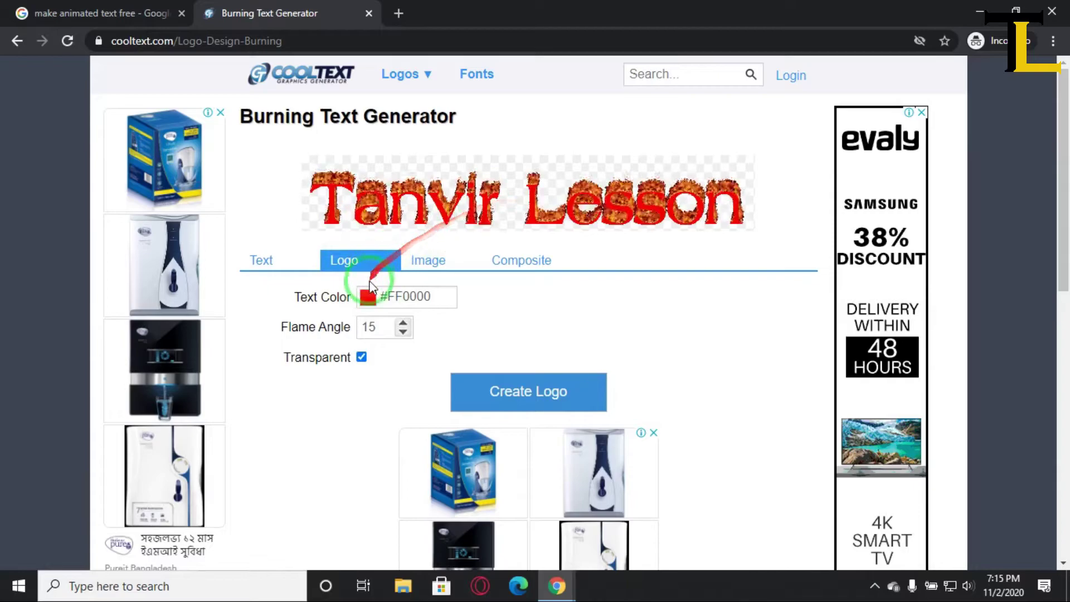
Step: Change the burning text colour to teal #0F9989 and create the logo
click(429, 262)
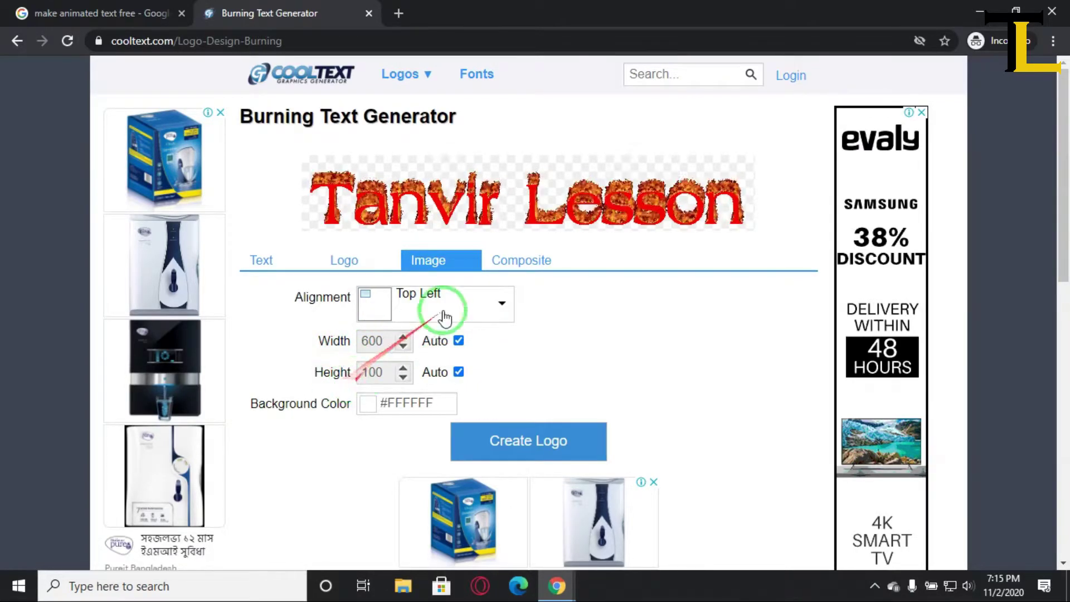
click(344, 263)
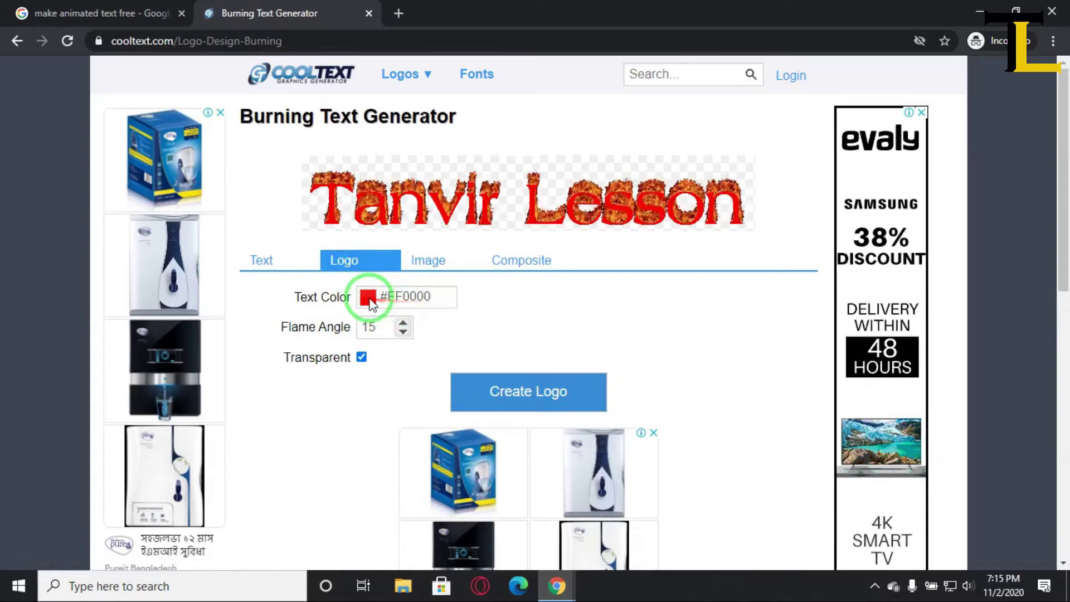
click(367, 298)
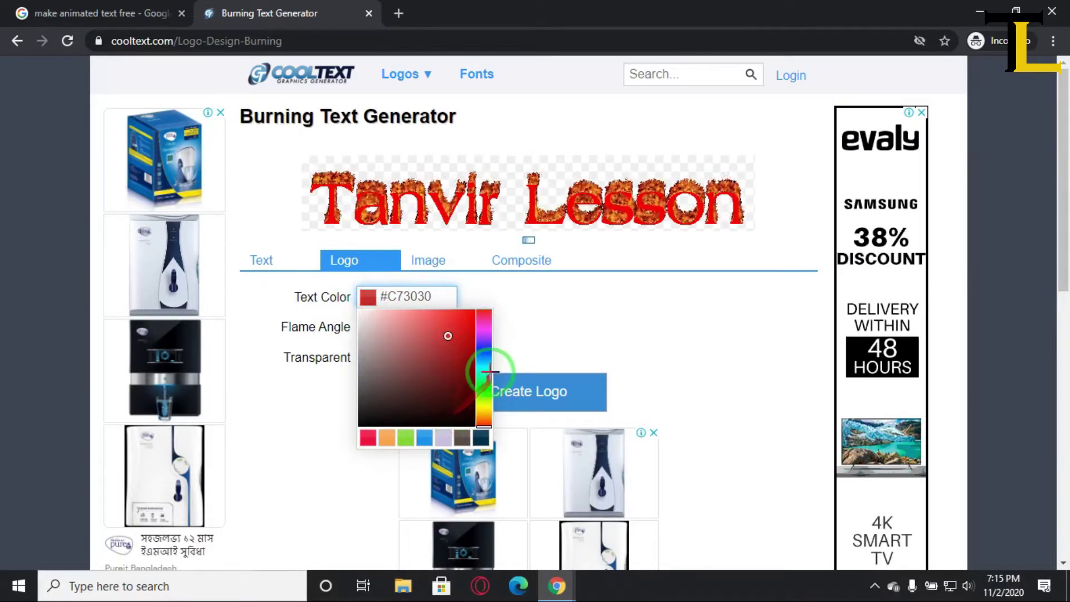
click(487, 370)
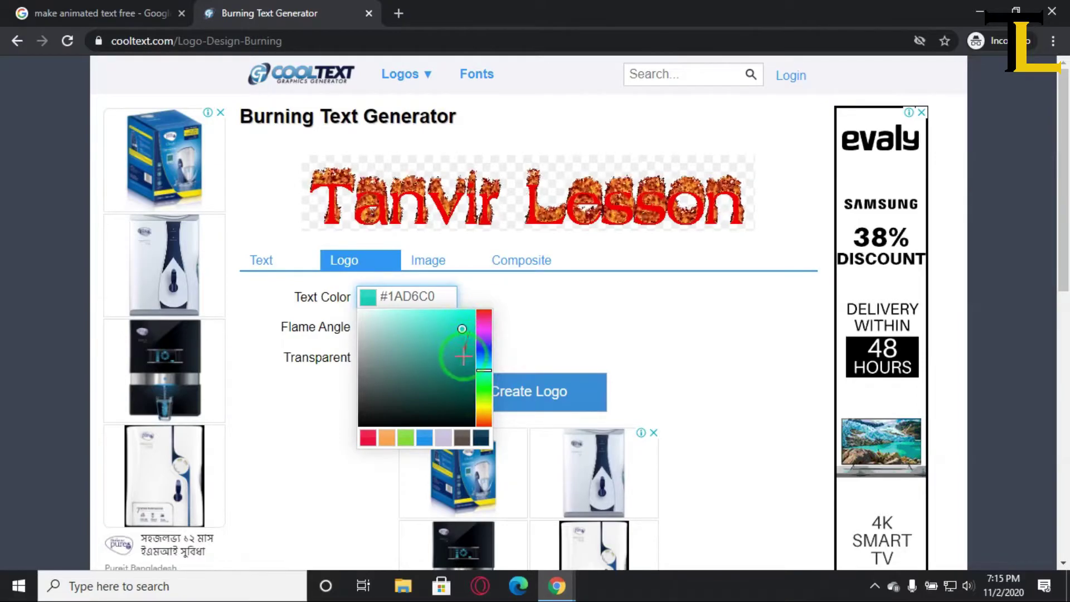
click(464, 356)
click(582, 339)
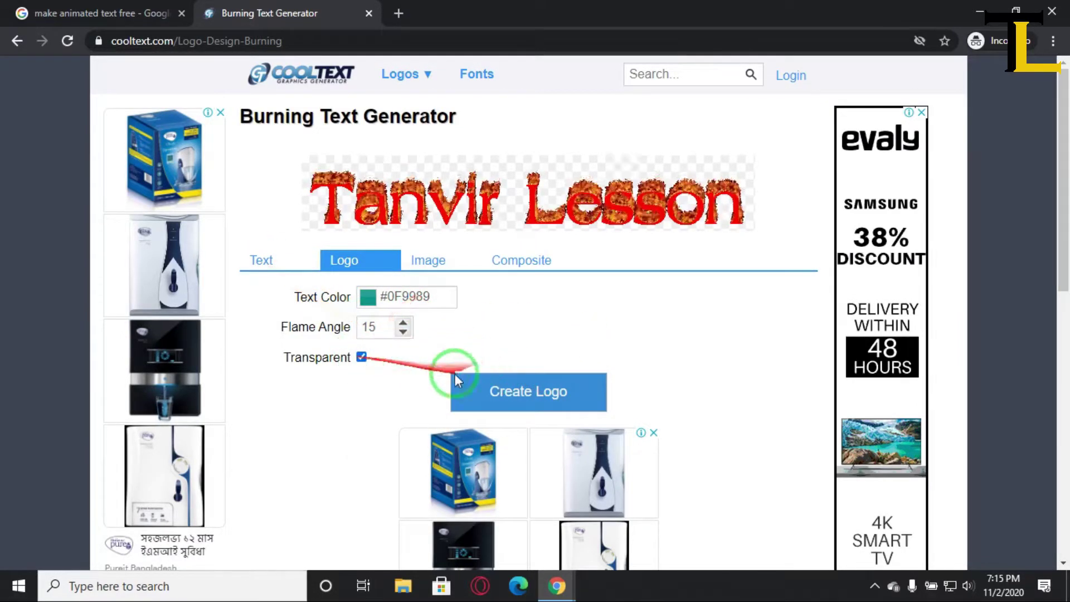
click(502, 390)
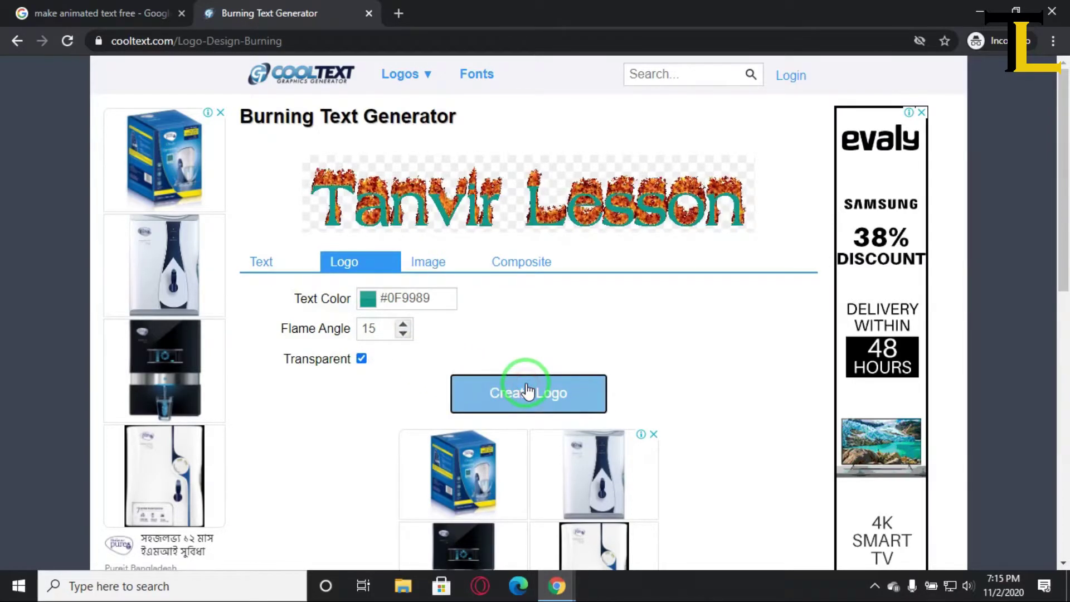
click(527, 389)
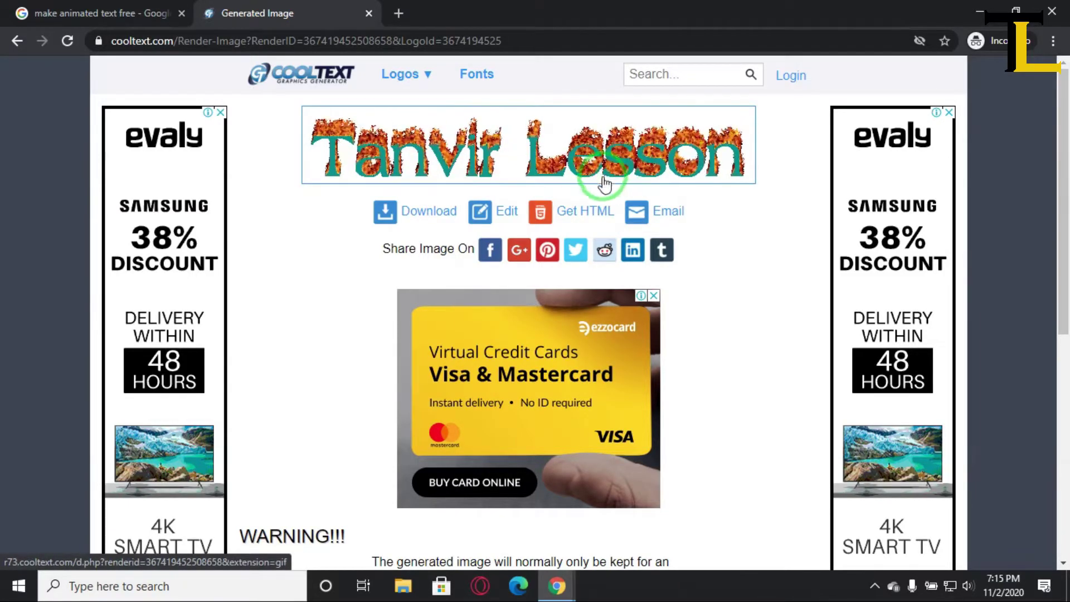
Step: Look over the generated flame image page, then go back to the Burning Text Generator form
scroll(605, 184, down, 3)
scroll(498, 230, up, 3)
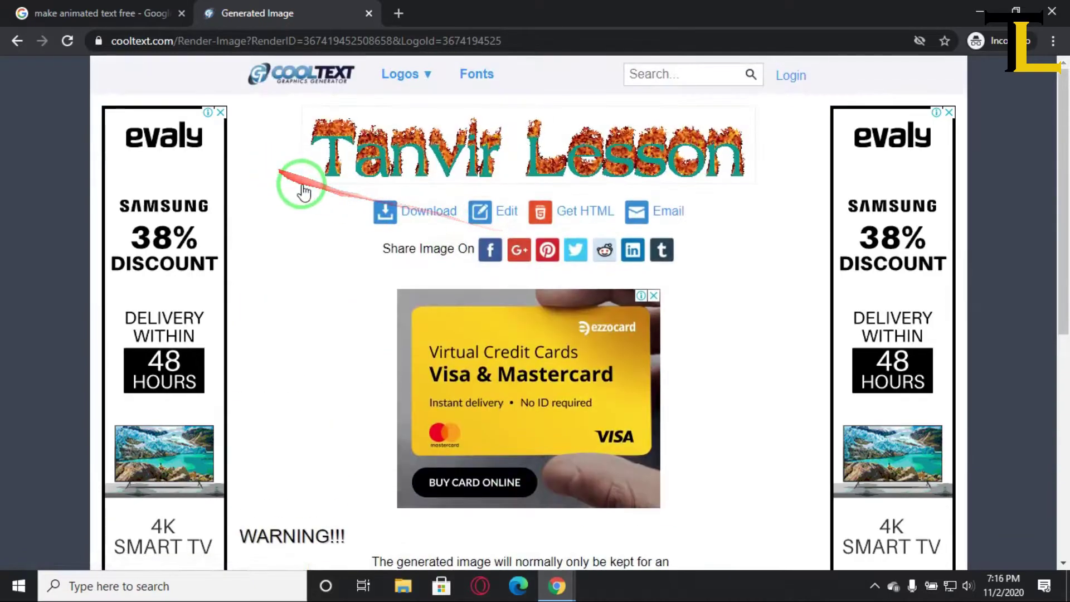
click(17, 41)
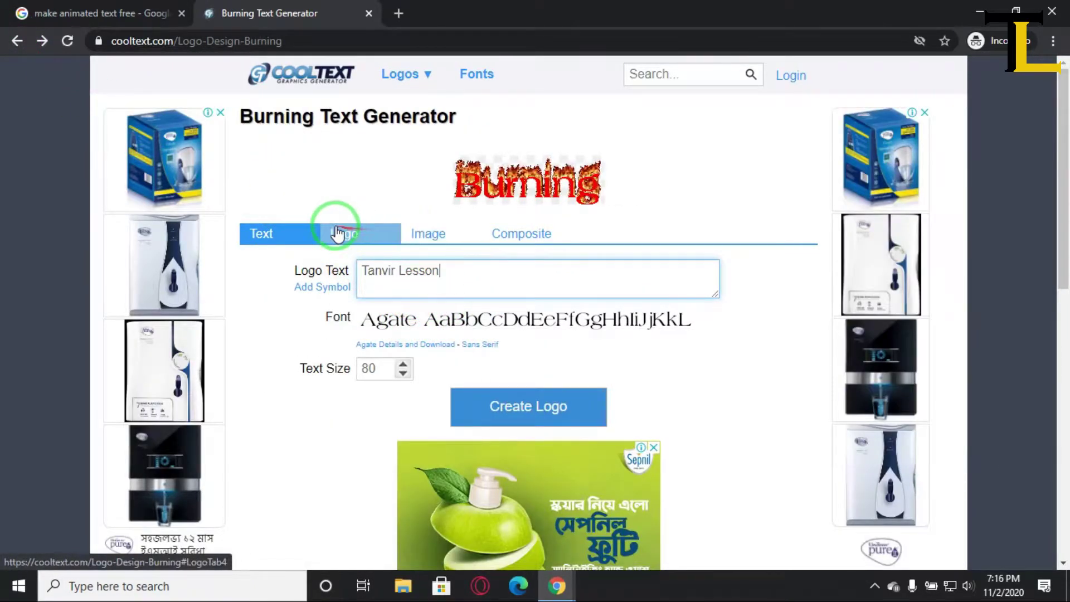
Step: Recheck the colour and text settings, reload the Burning generator, and regenerate the logo
click(362, 234)
click(368, 271)
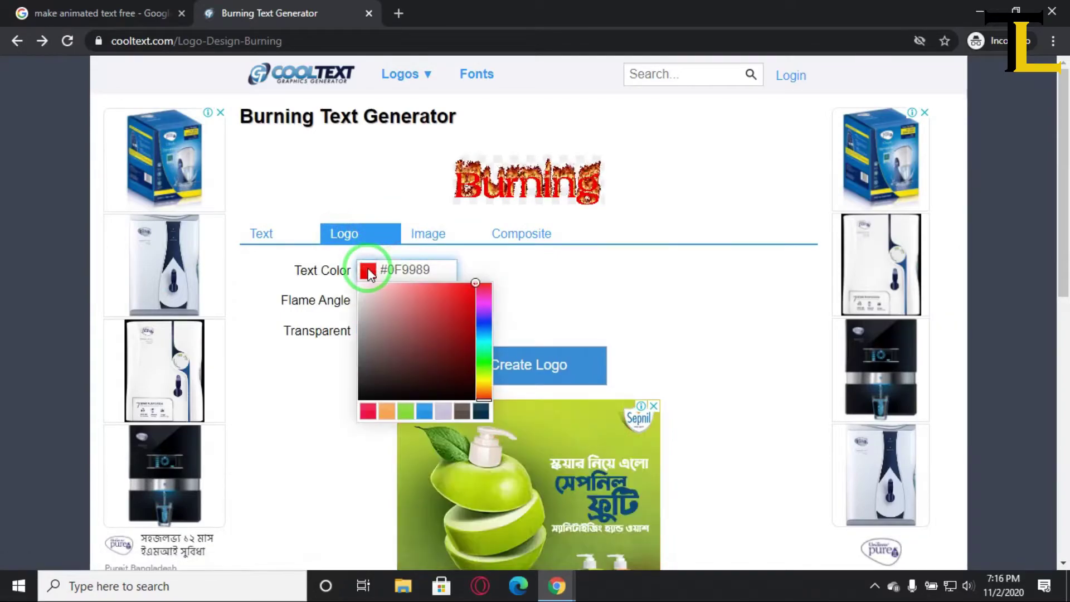
click(273, 229)
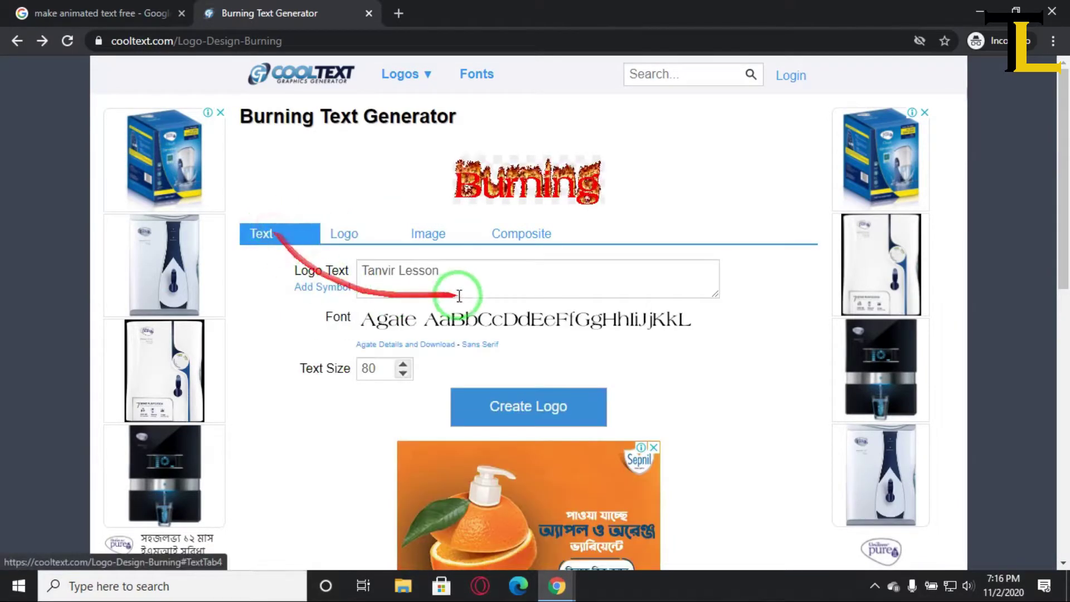
triple_click(463, 281)
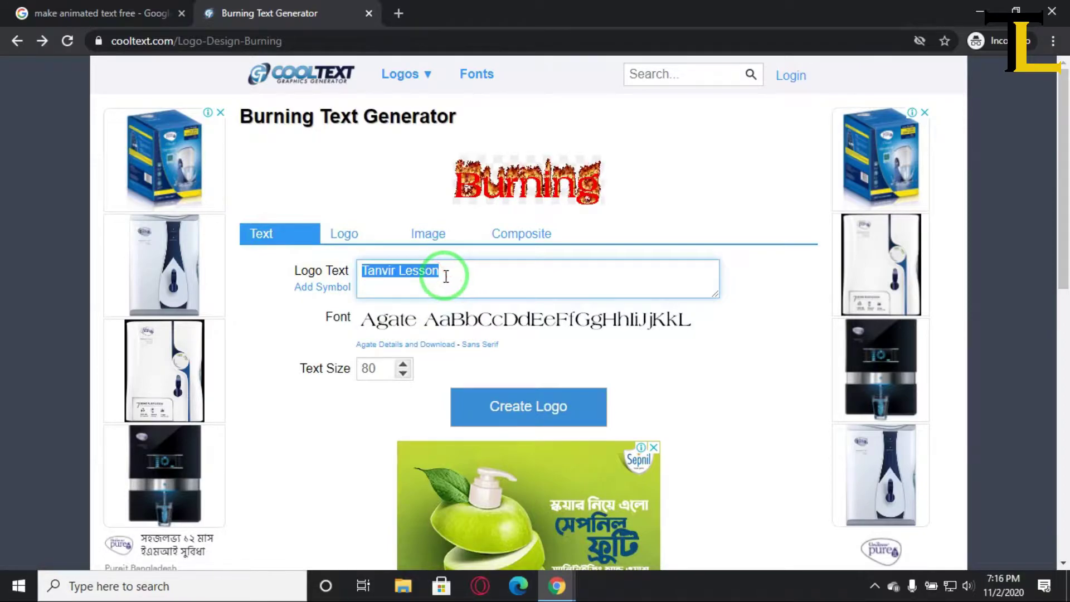
click(68, 40)
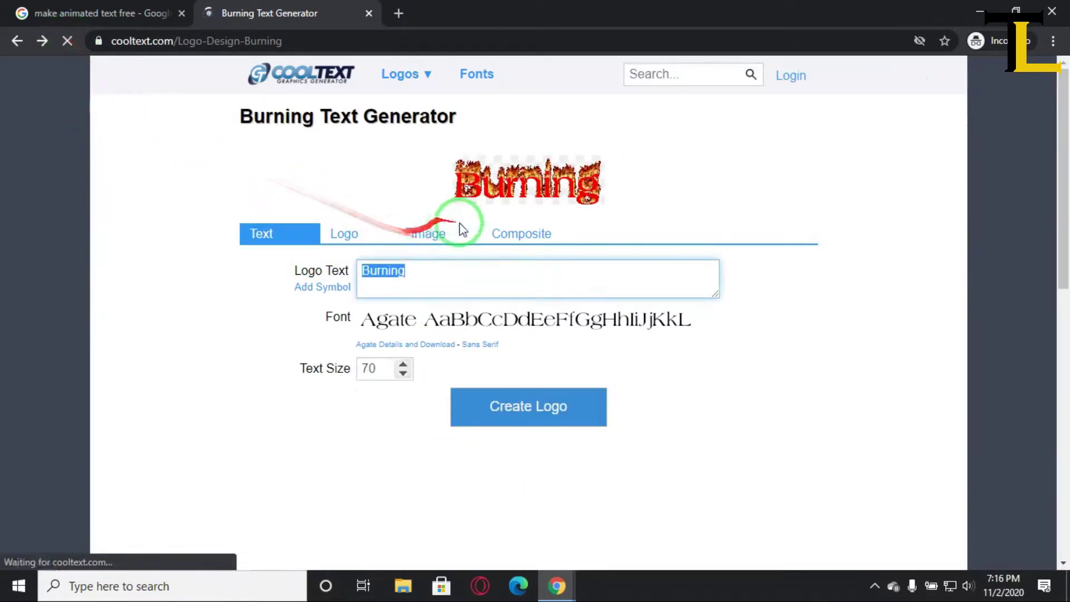
text(Tanvir Lesson)
click(469, 278)
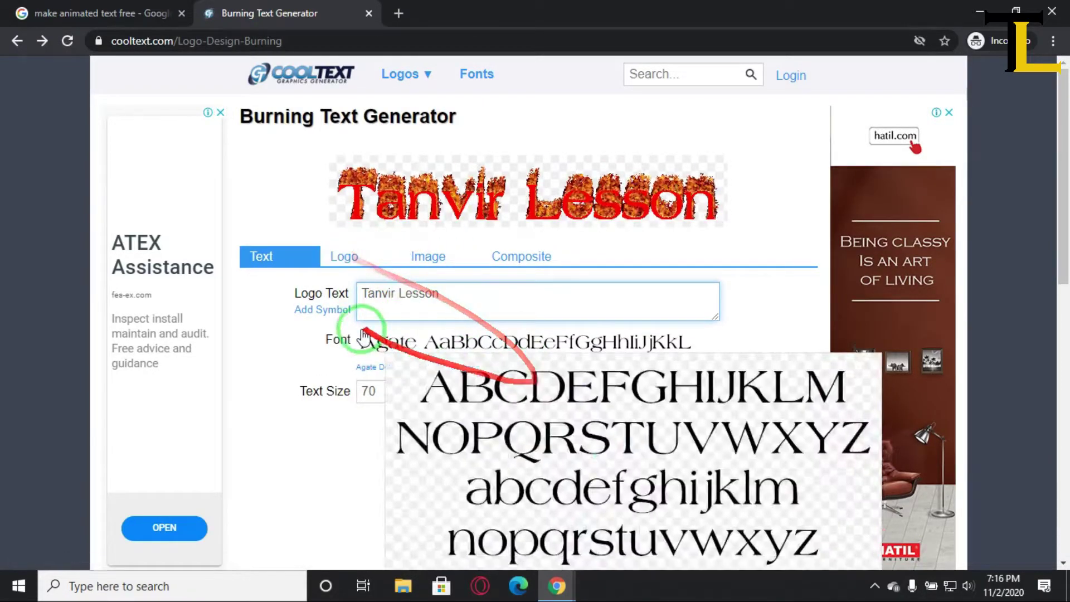
click(505, 434)
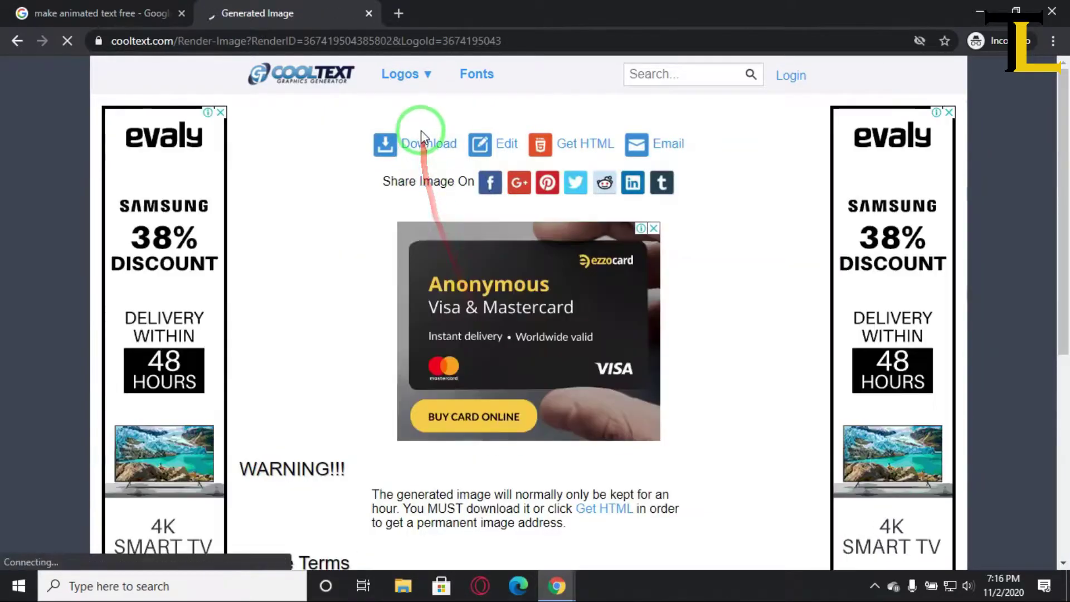
Step: Download the flaming Tanvir Lesson GIF and open its folder from Chrome's downloads list
click(423, 209)
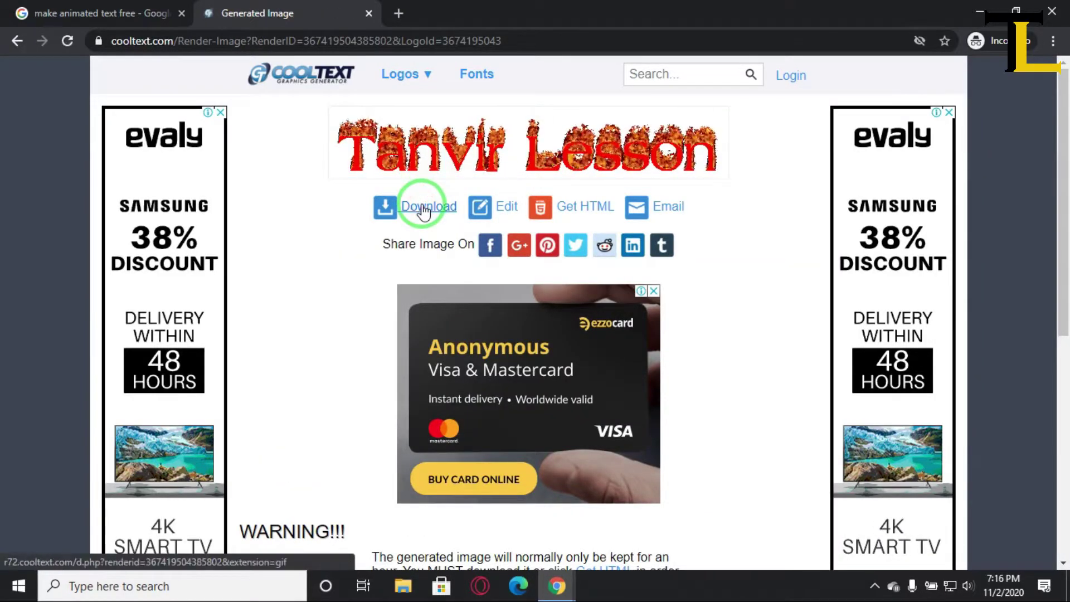
click(1010, 544)
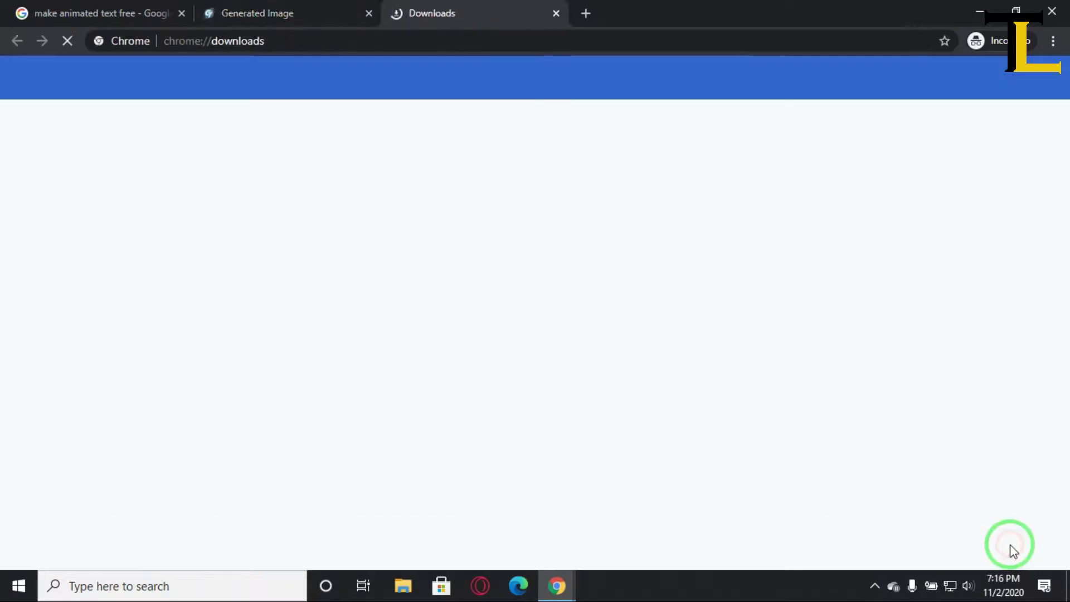
click(412, 229)
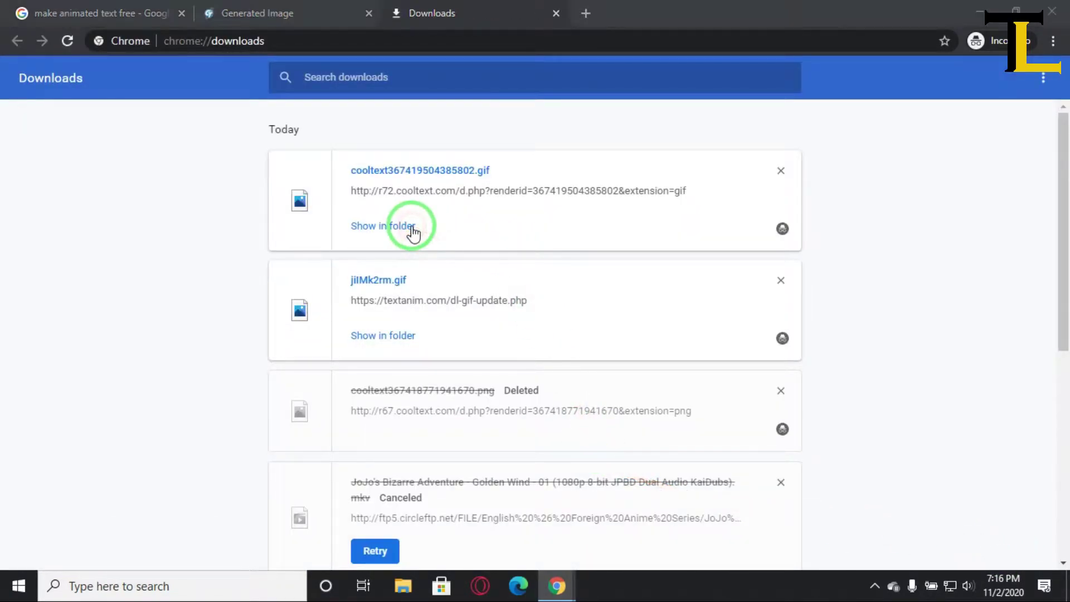
Step: Preview the downloaded cooltext GIF in Photos, then close it and minimize the Downloads folder
click(325, 169)
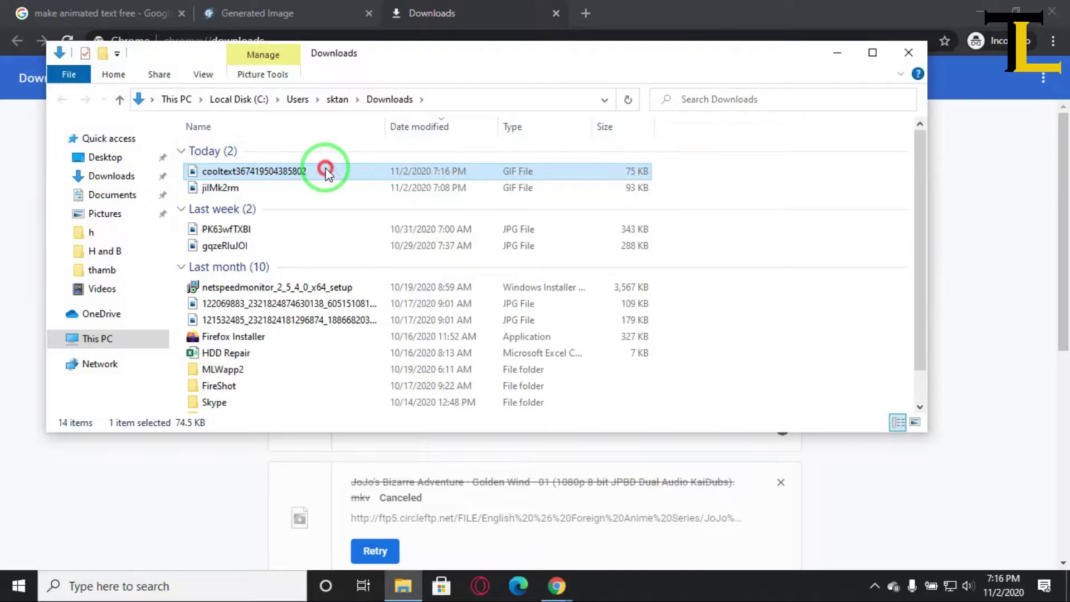
double_click(328, 170)
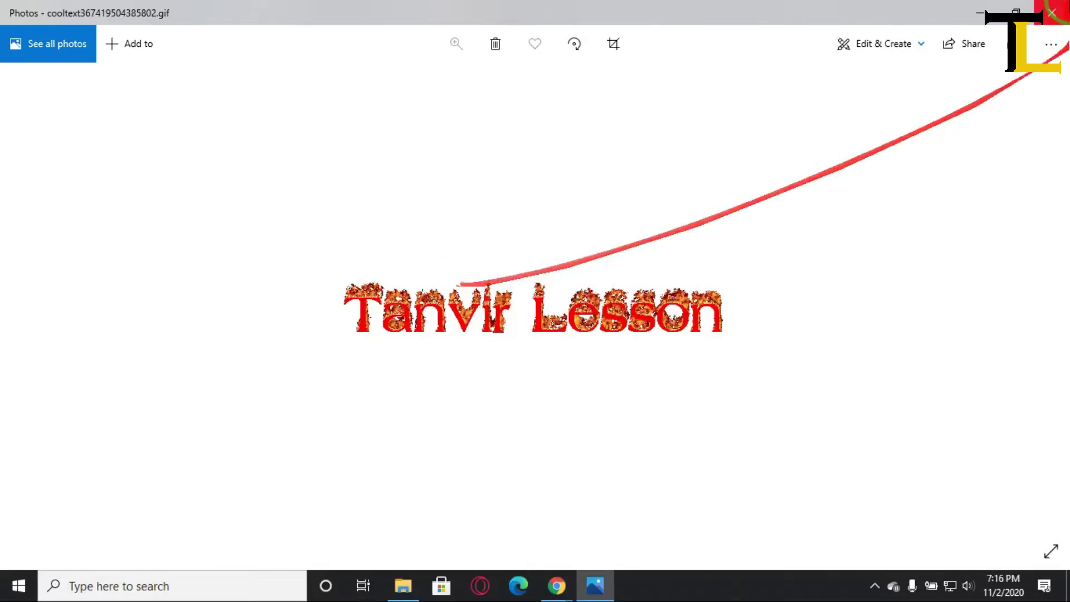
click(1051, 12)
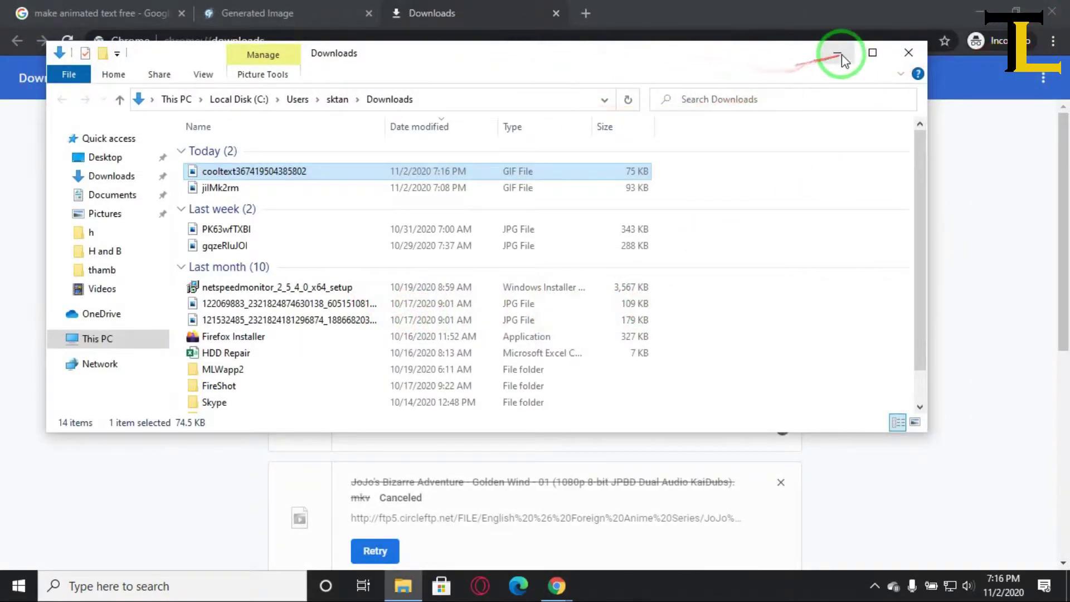
click(908, 53)
Step: Return to the animated text search results and scroll through Textanim's texture grid
click(111, 12)
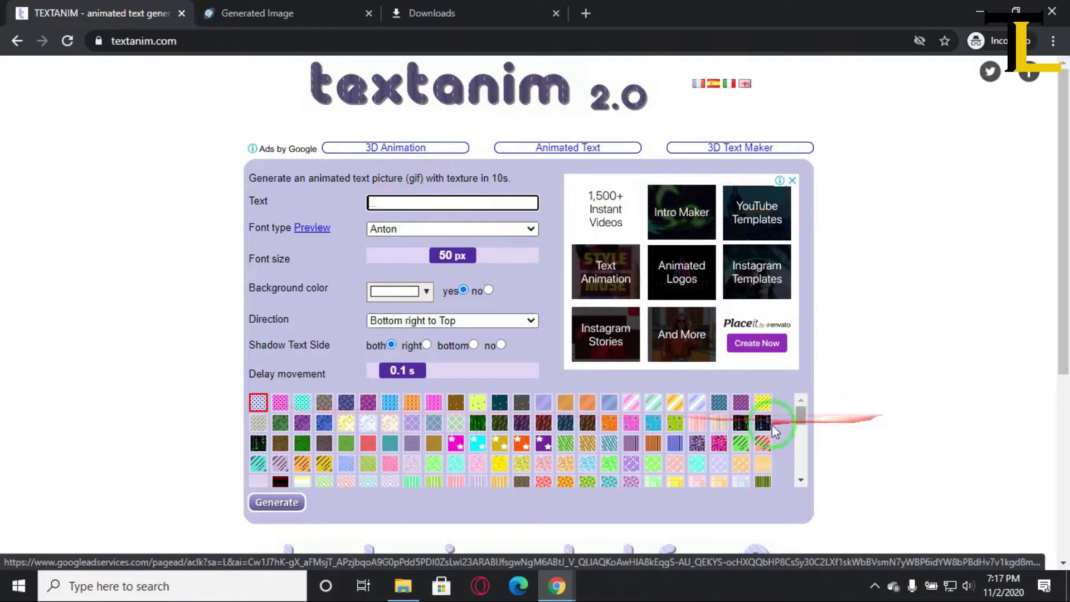
scroll(741, 437, down, 3)
scroll(624, 468, down, 3)
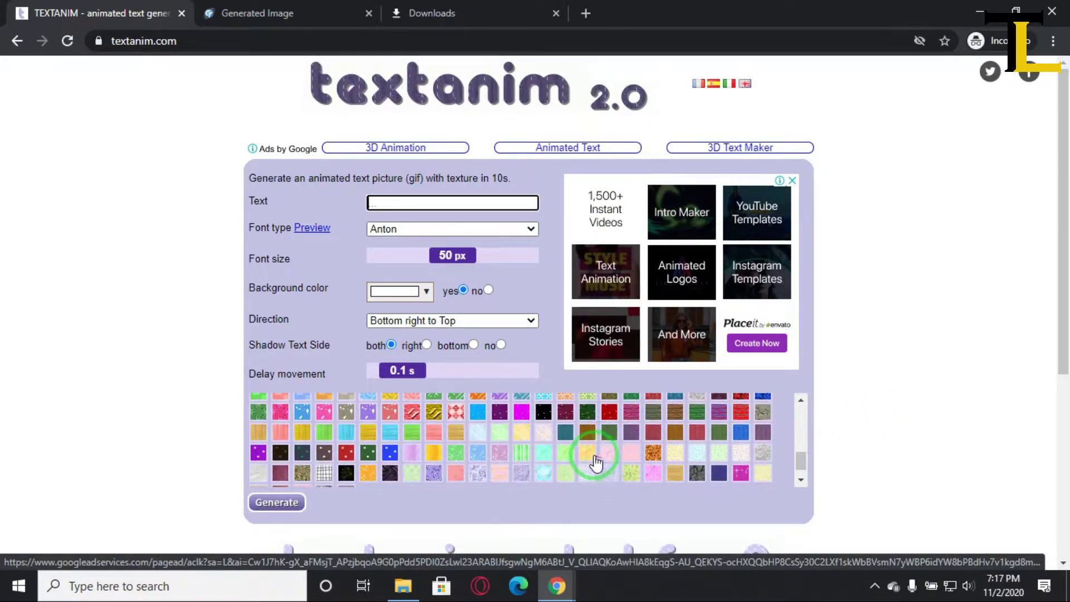
scroll(592, 456, down, 1)
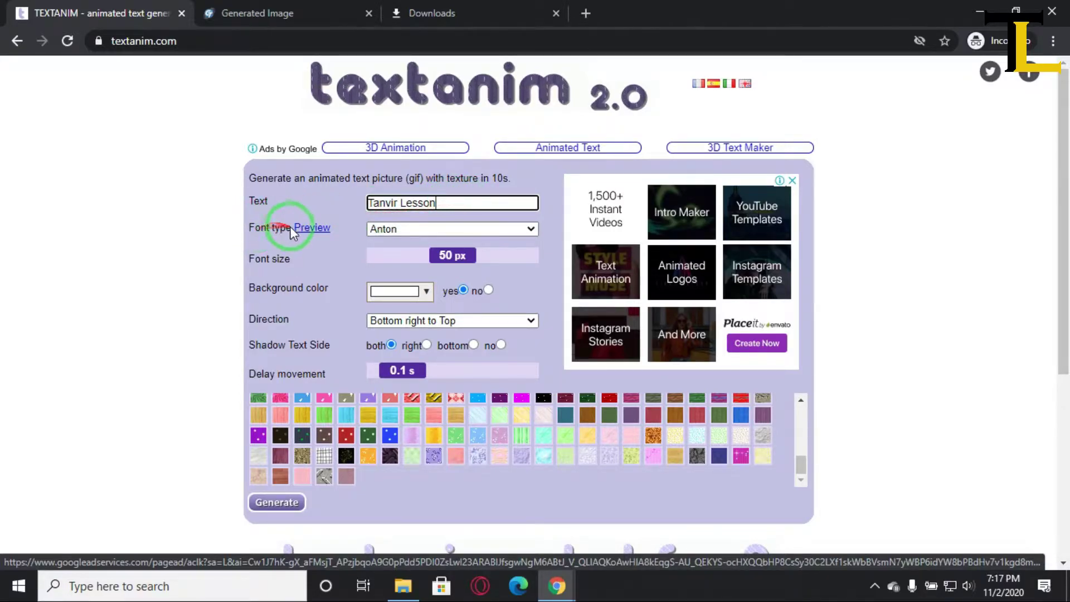
Step: Try Boldness-Regular and then Practice from the Font type list
click(415, 229)
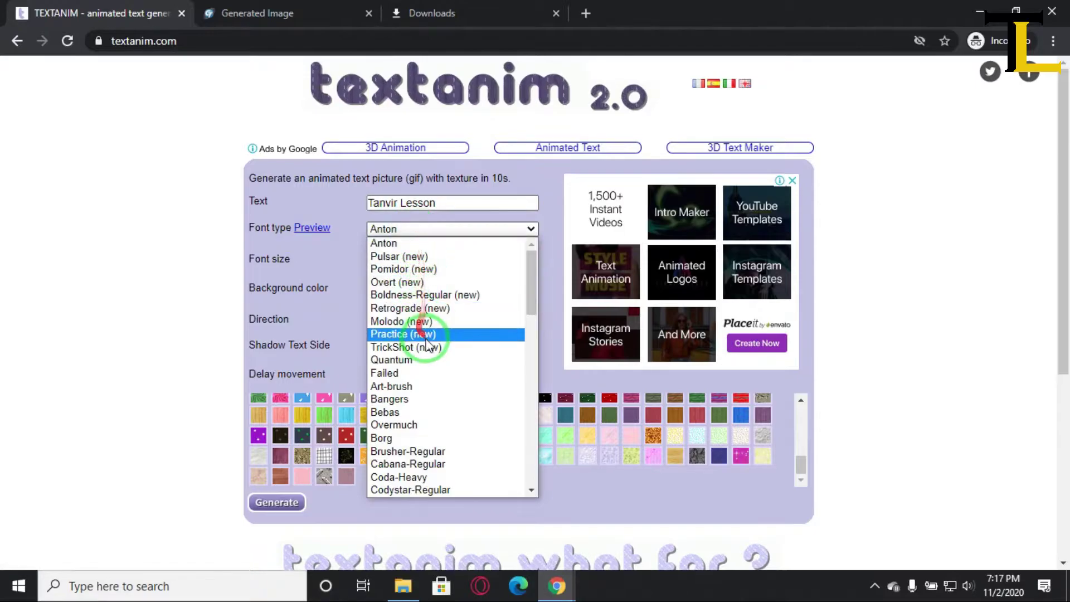
click(422, 295)
click(417, 233)
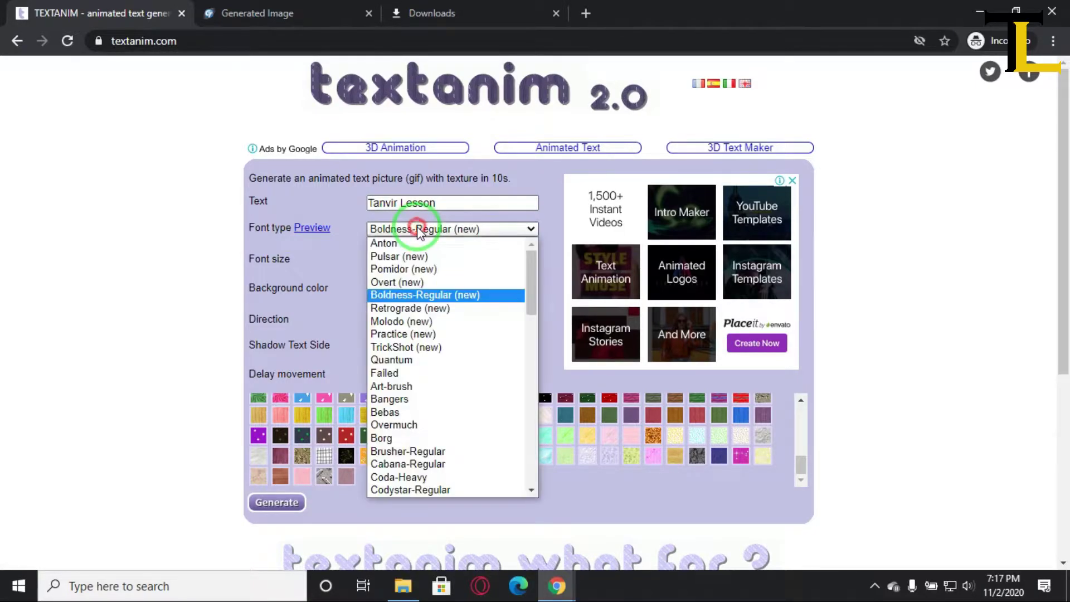
click(418, 332)
Step: Open the font preview window and browse the samples to reach PorterSansBlock-Regular
click(313, 232)
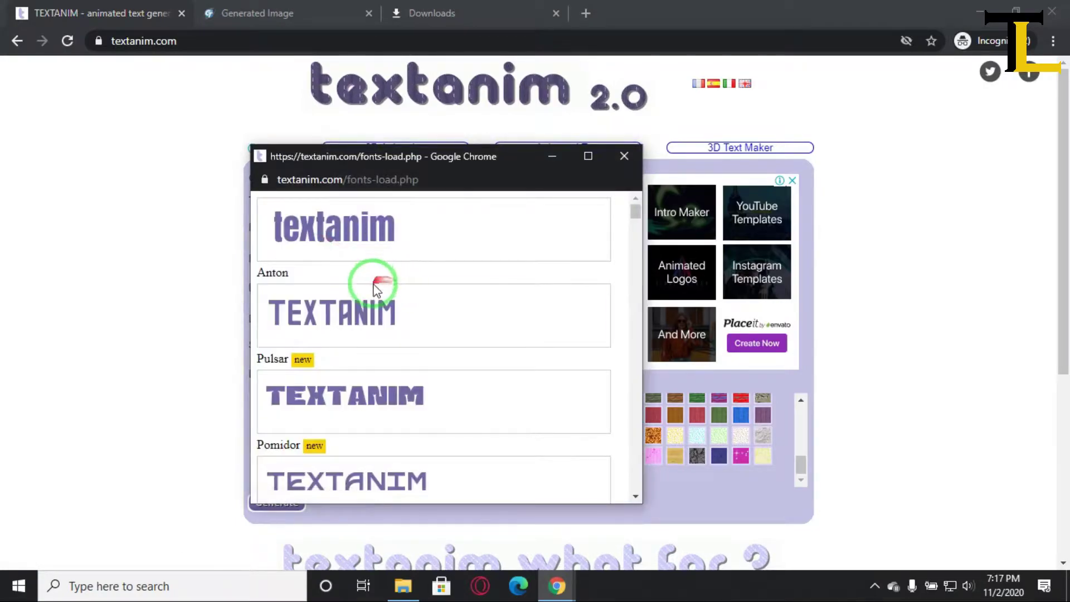
scroll(363, 327, down, 3)
scroll(367, 346, down, 4)
scroll(361, 346, down, 3)
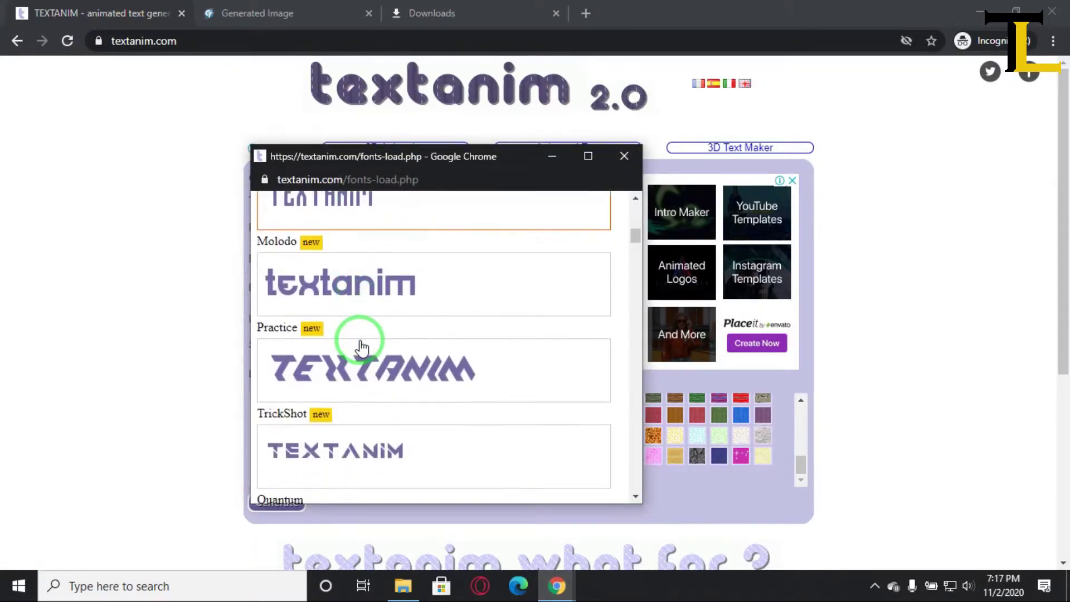
scroll(361, 347, down, 3)
scroll(361, 346, down, 3)
scroll(361, 347, down, 2)
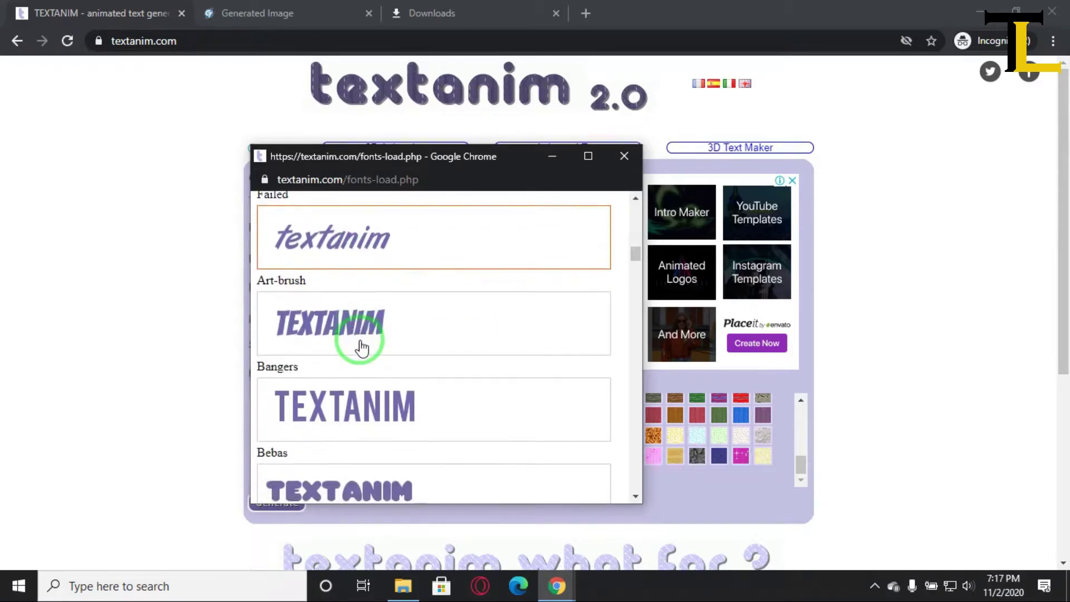
scroll(361, 347, down, 3)
scroll(361, 346, down, 2)
scroll(361, 346, down, 3)
scroll(361, 346, down, 2)
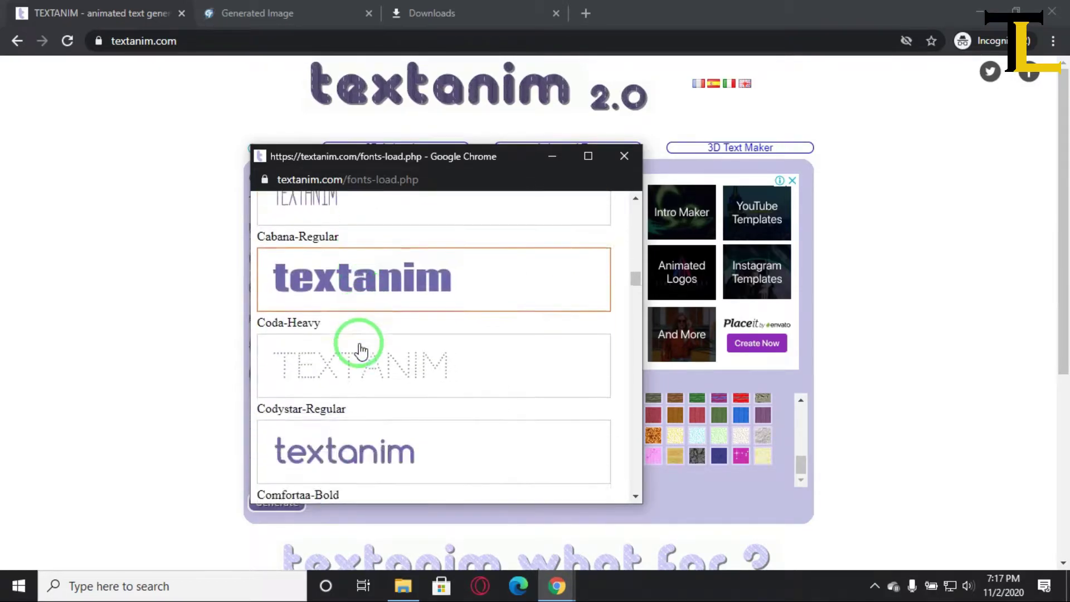
scroll(361, 347, down, 5)
scroll(361, 347, down, 1)
scroll(361, 347, down, 2)
scroll(360, 350, down, 2)
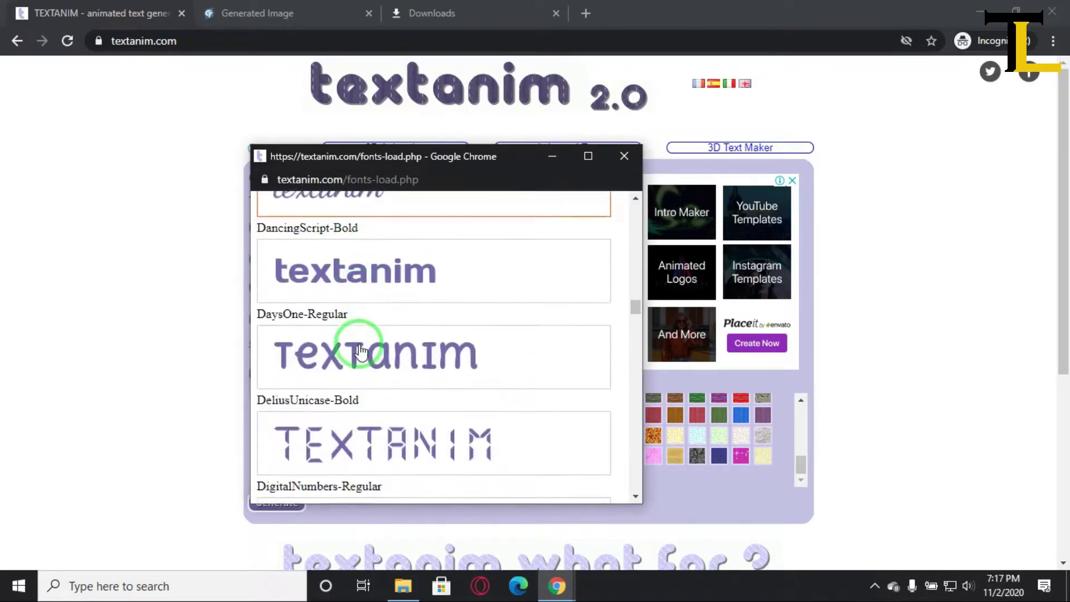
scroll(360, 350, down, 1)
scroll(360, 350, down, 3)
scroll(360, 350, down, 3)
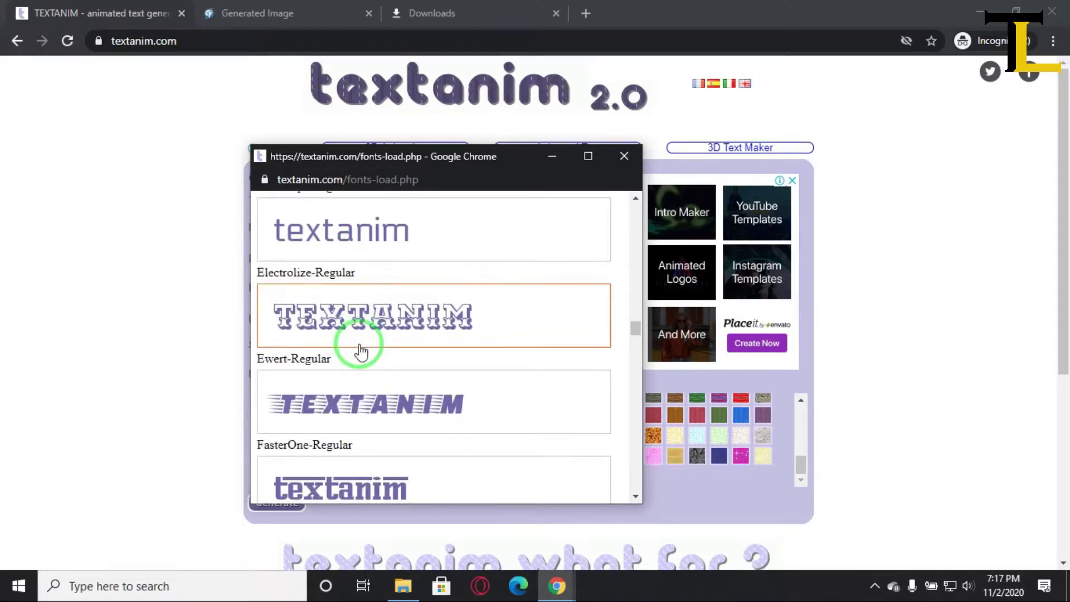
scroll(361, 351, down, 4)
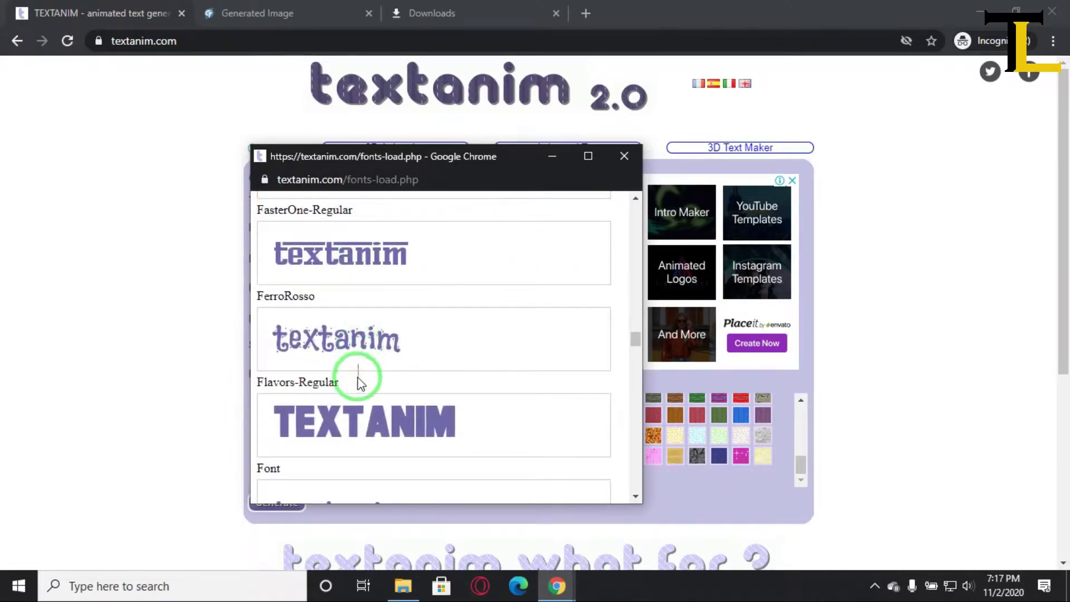
scroll(358, 383, down, 3)
scroll(358, 384, down, 2)
scroll(358, 385, down, 3)
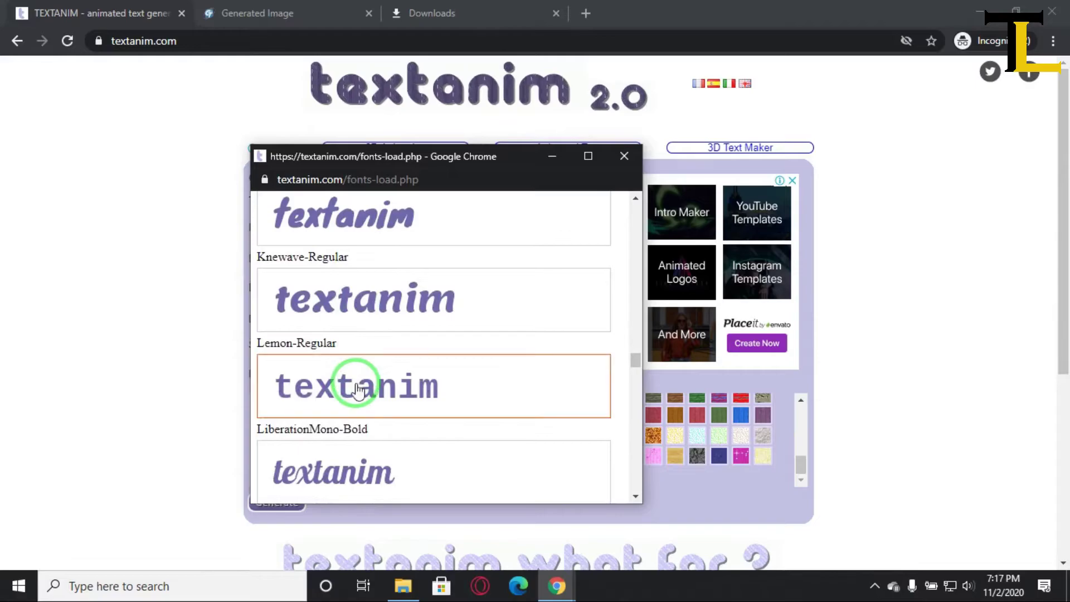
scroll(358, 390, down, 1)
scroll(358, 389, down, 1)
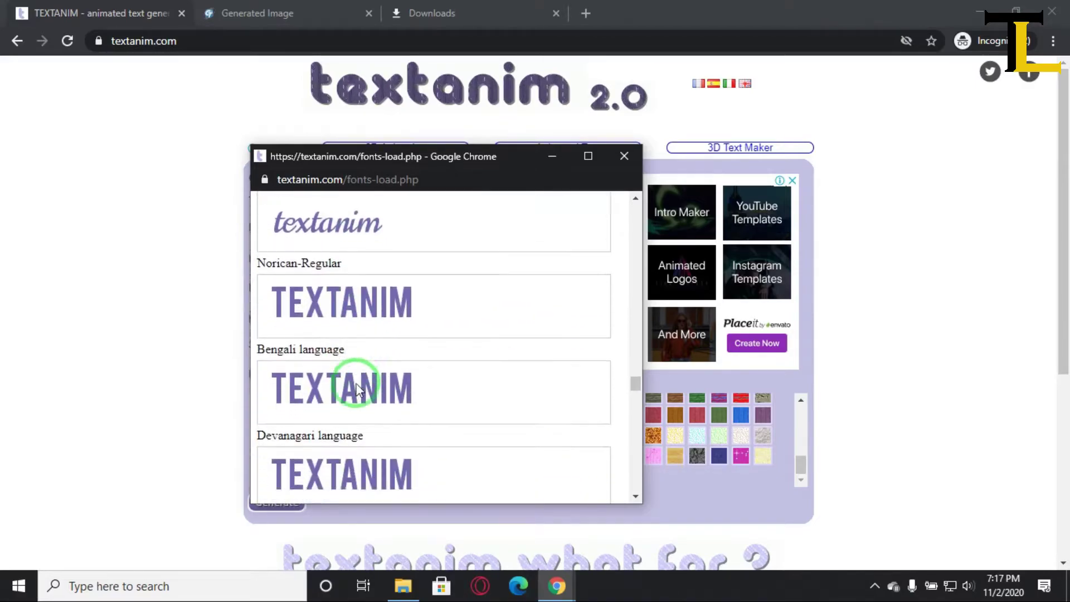
scroll(358, 390, down, 4)
scroll(358, 390, down, 1)
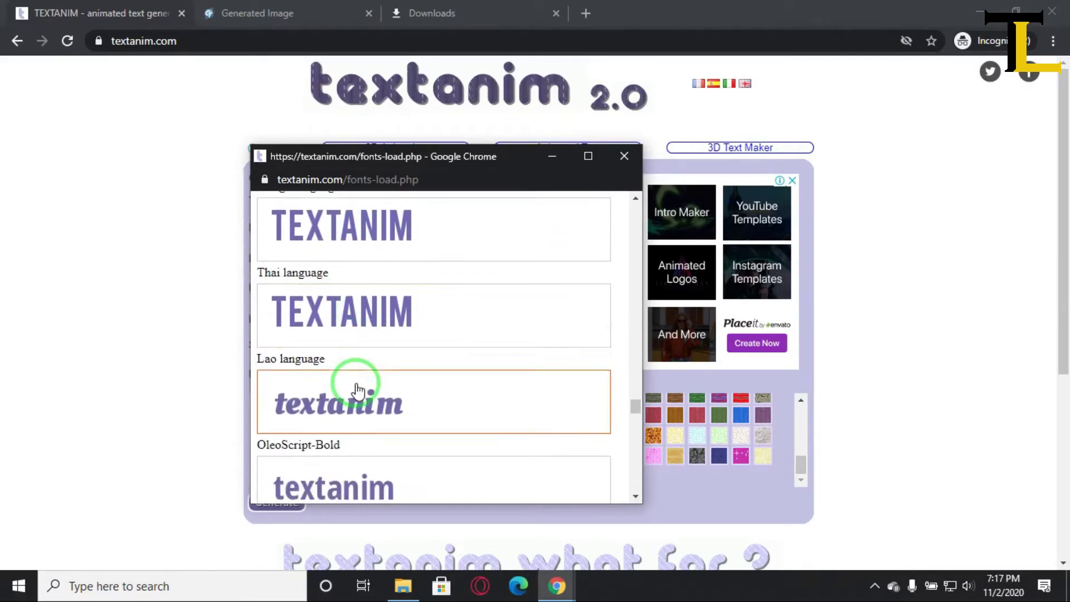
scroll(358, 390, down, 3)
scroll(357, 389, down, 2)
scroll(357, 390, down, 2)
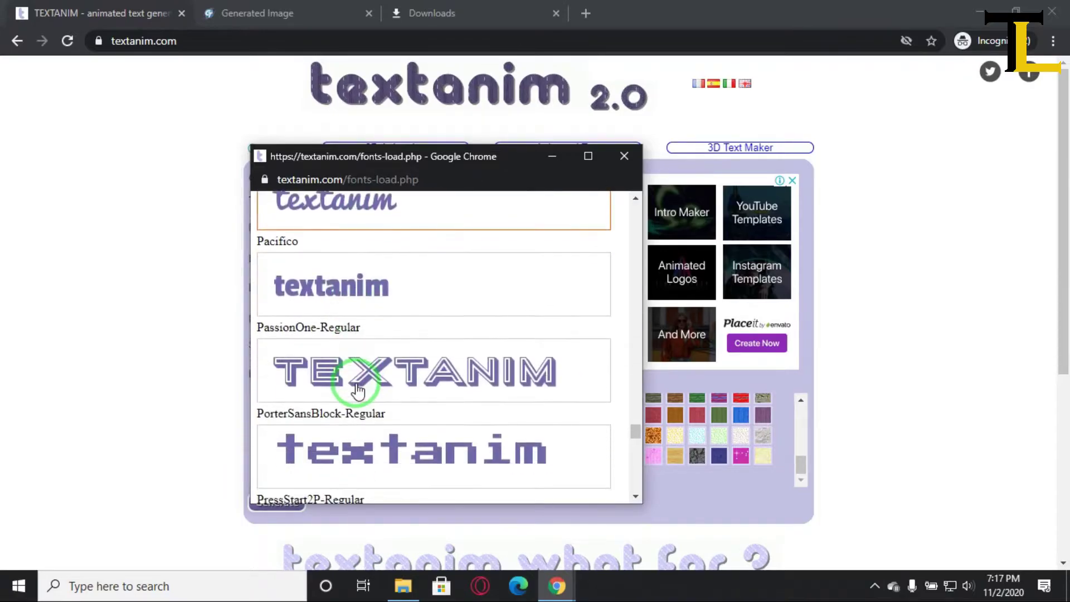
scroll(358, 390, down, 4)
scroll(358, 390, down, 2)
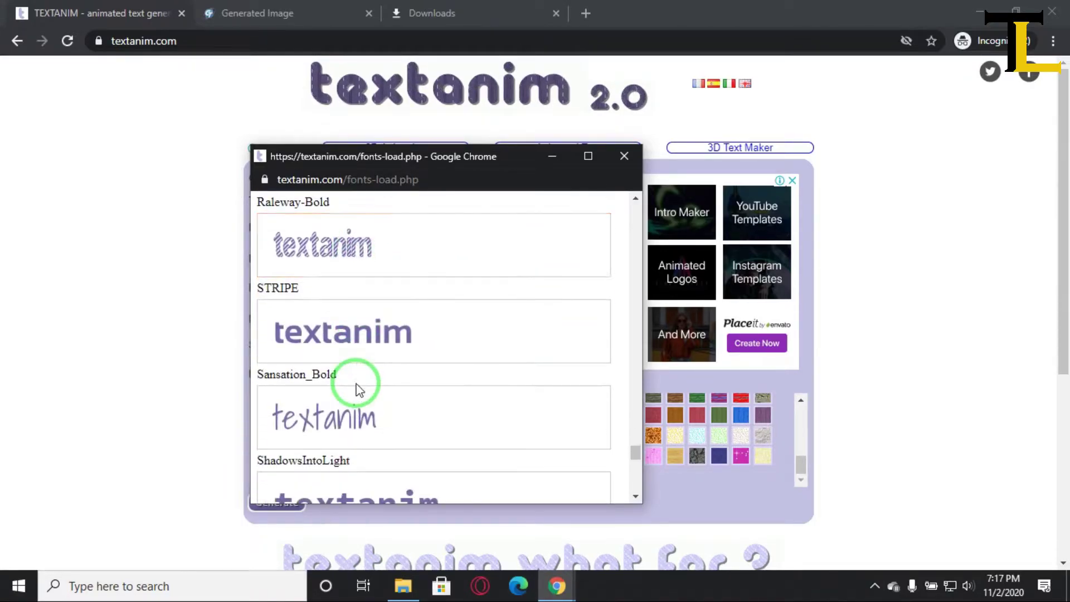
scroll(358, 389, down, 3)
scroll(358, 389, down, 1)
scroll(354, 383, down, 1)
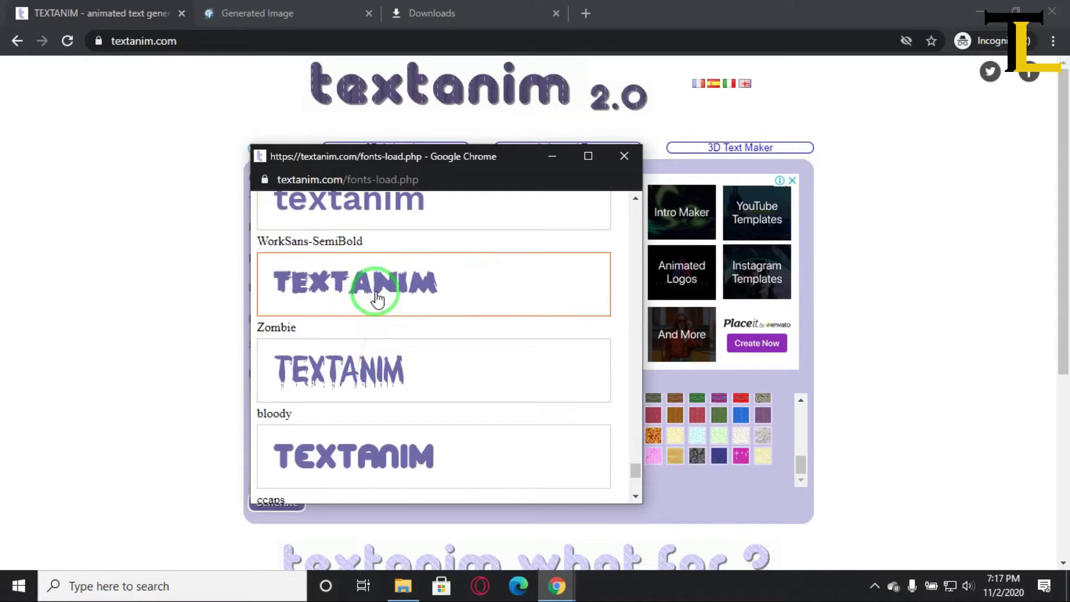
scroll(359, 363, down, 1)
scroll(358, 401, down, 1)
scroll(360, 395, down, 1)
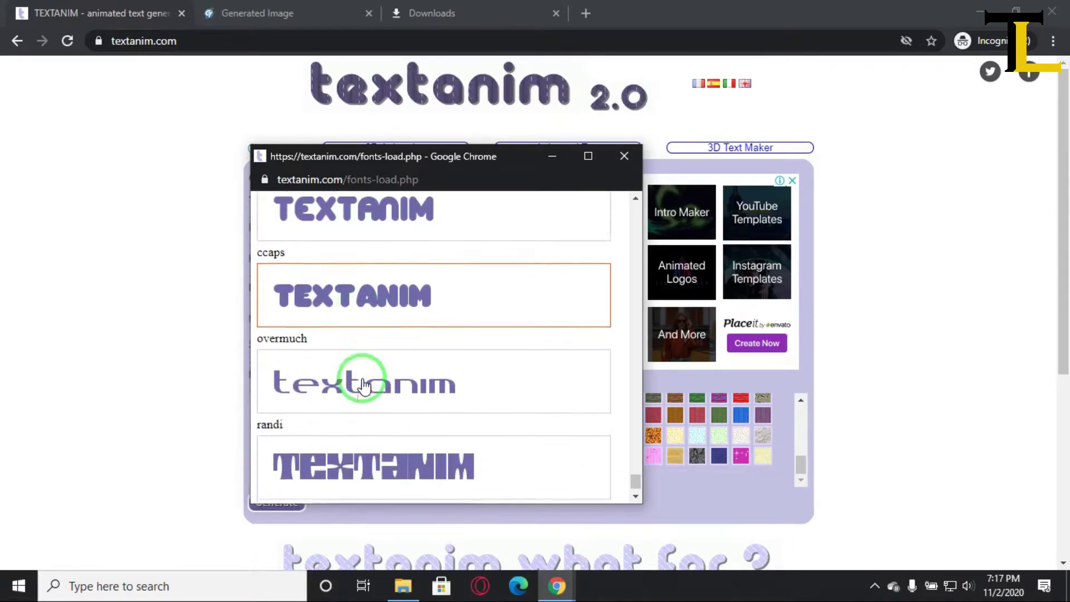
scroll(362, 385, down, 1)
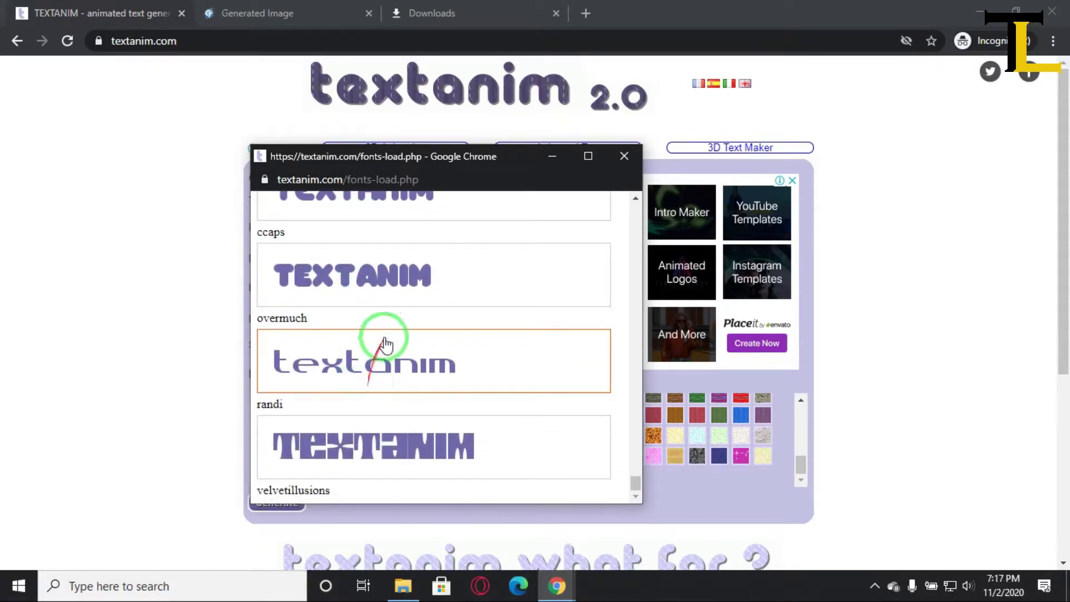
scroll(383, 340, up, 3)
scroll(376, 345, up, 2)
scroll(371, 345, up, 2)
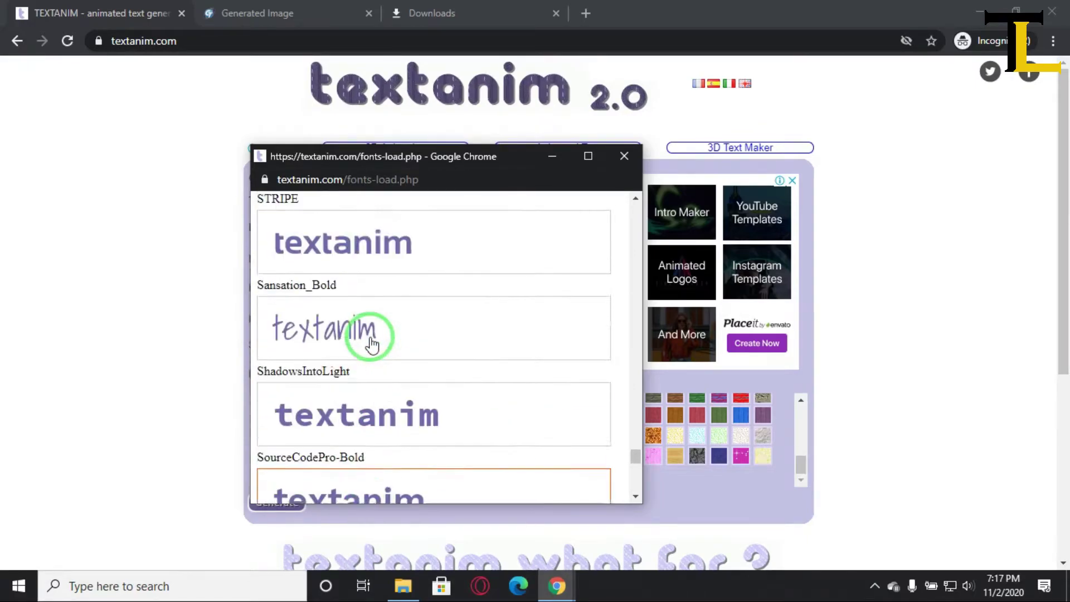
scroll(372, 343, up, 2)
scroll(368, 341, up, 1)
scroll(359, 323, up, 1)
scroll(352, 300, up, 2)
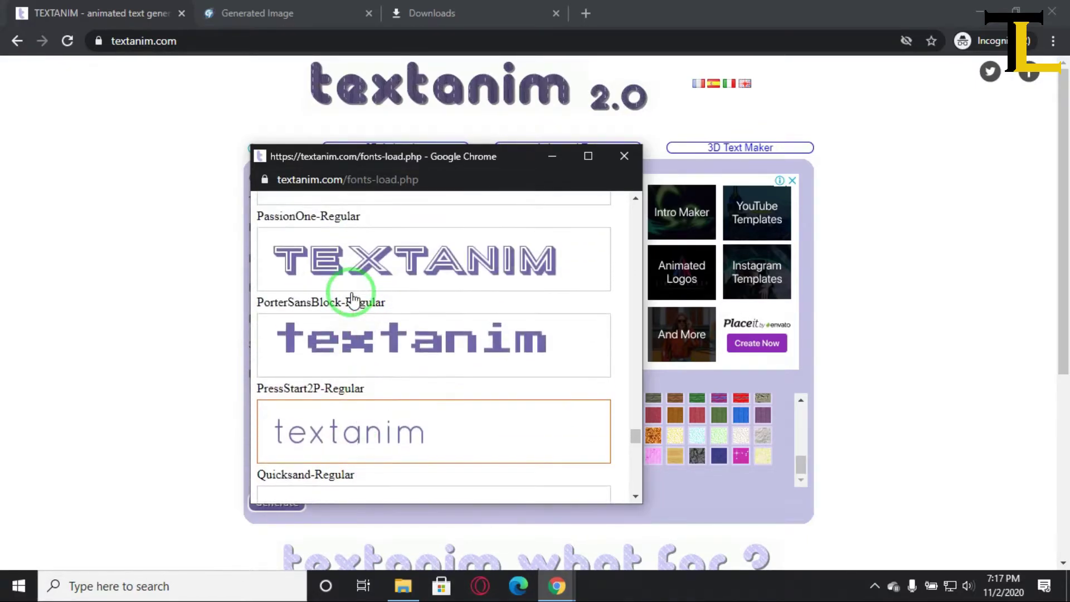
click(363, 271)
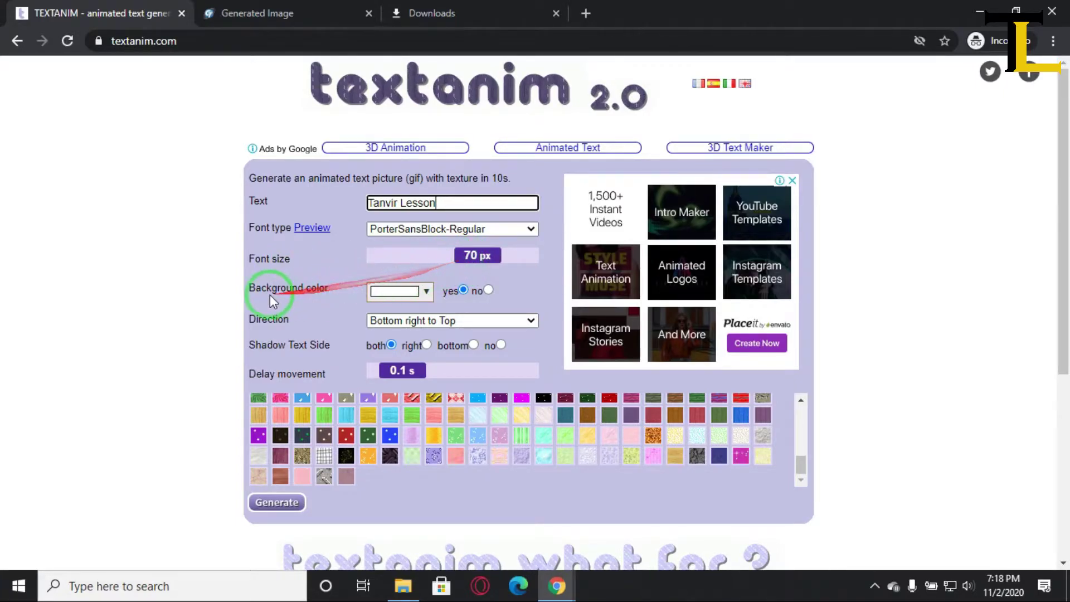
click(400, 292)
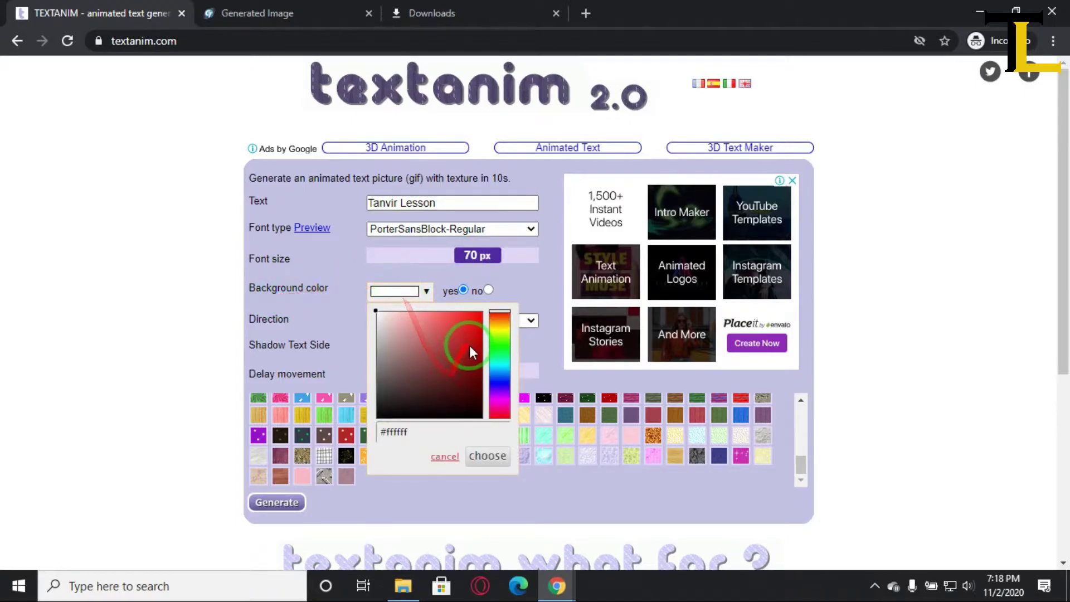
drag(493, 361, 498, 380)
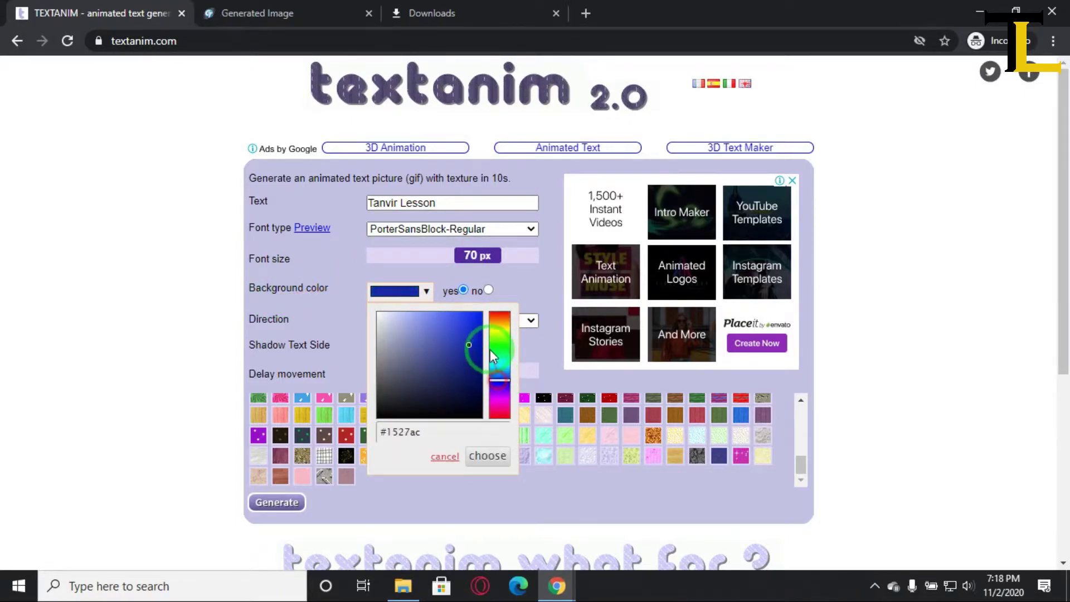
click(540, 280)
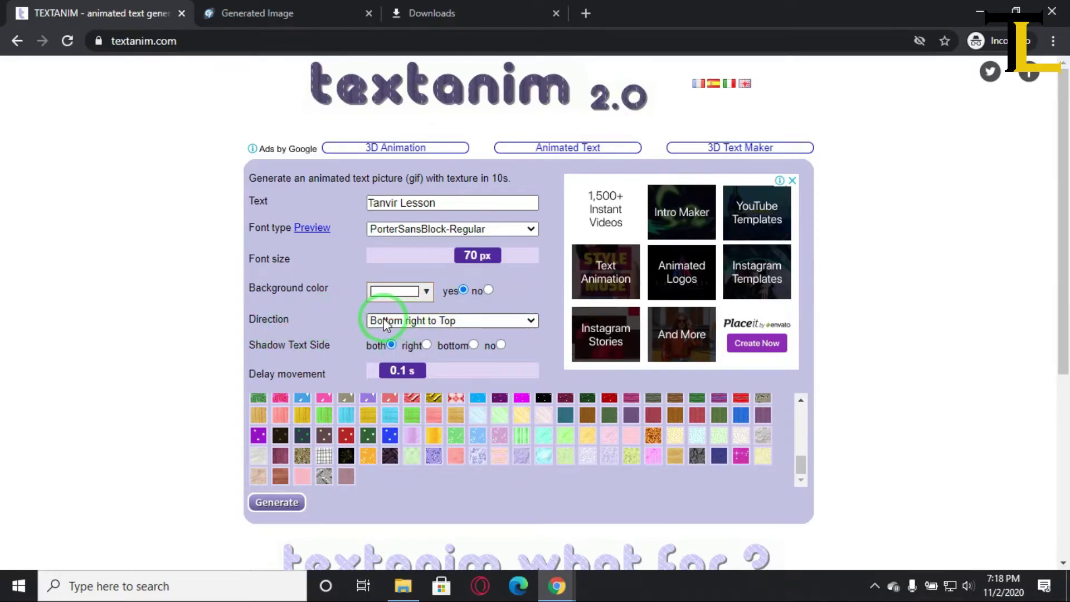
click(494, 324)
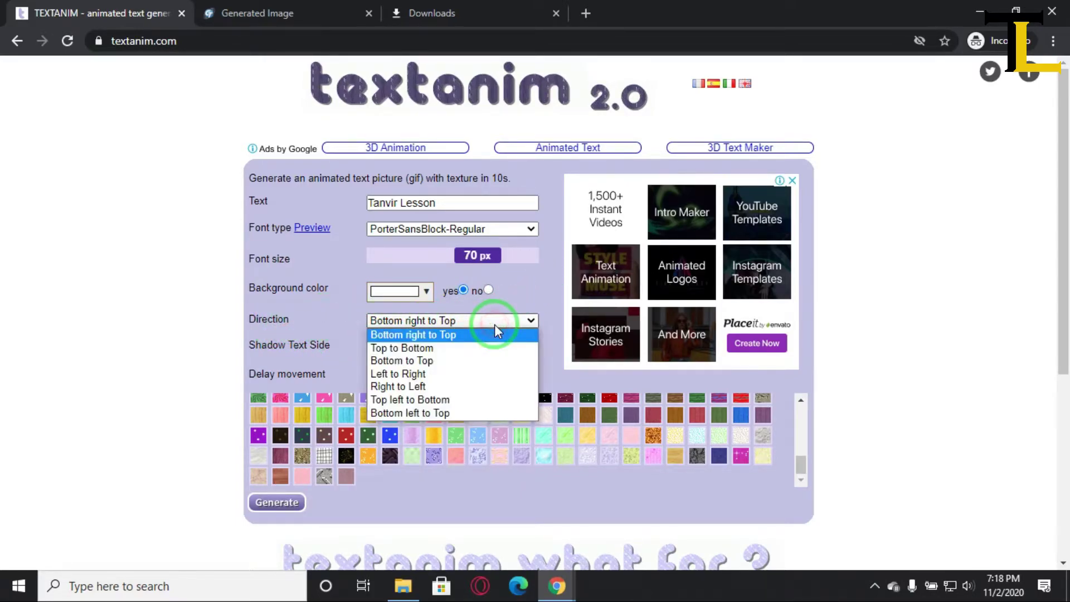
click(494, 324)
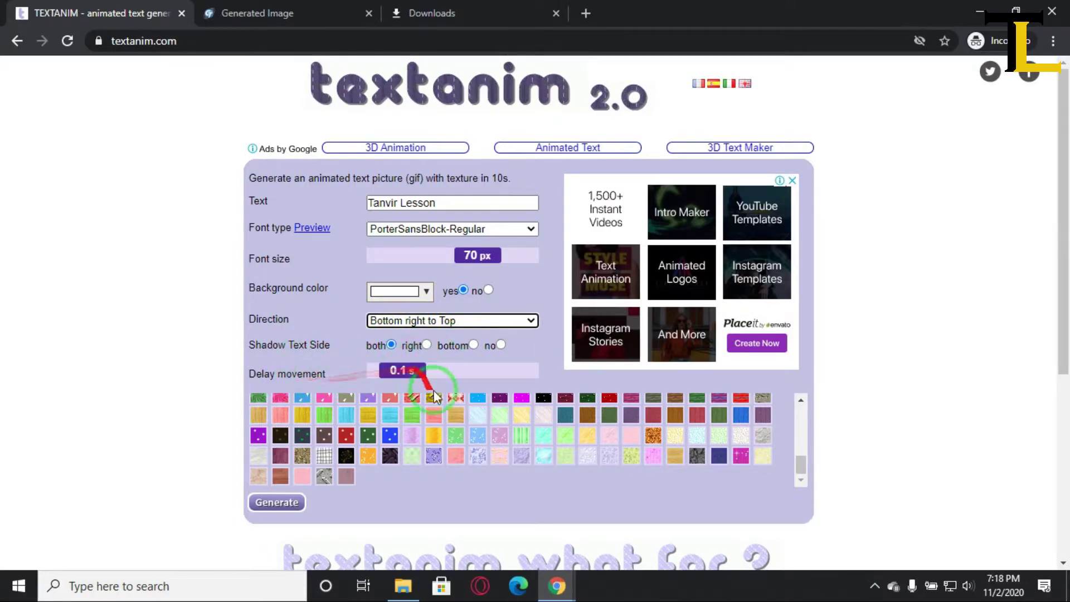
Step: Scroll up and down the Textanim form to review the delay setting and texture grid
scroll(466, 422, down, 1)
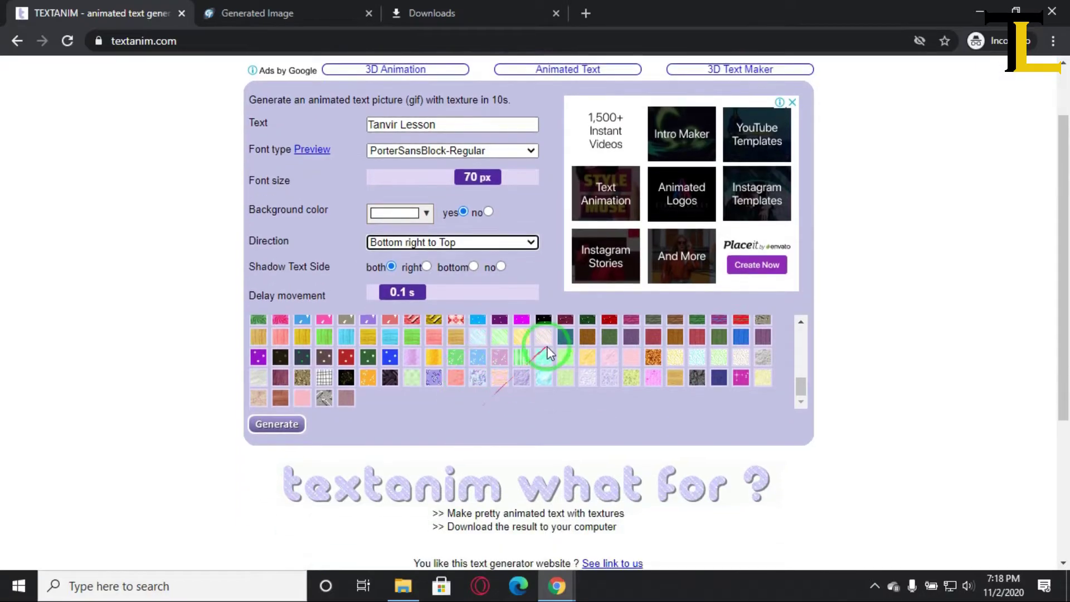
scroll(582, 359, up, 2)
scroll(572, 368, up, 1)
scroll(572, 368, up, 2)
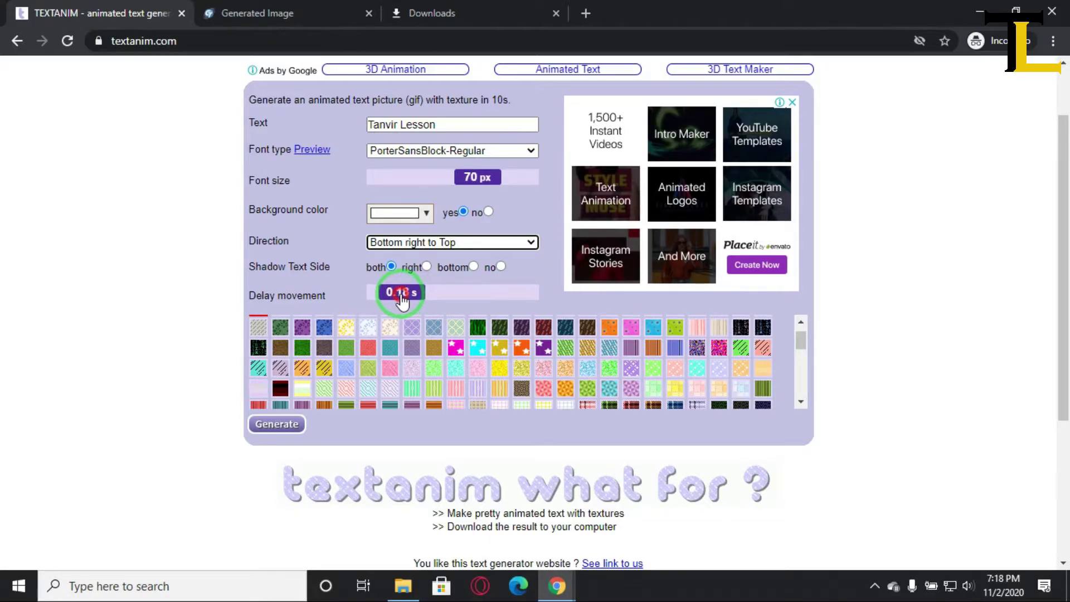
scroll(456, 391, up, 1)
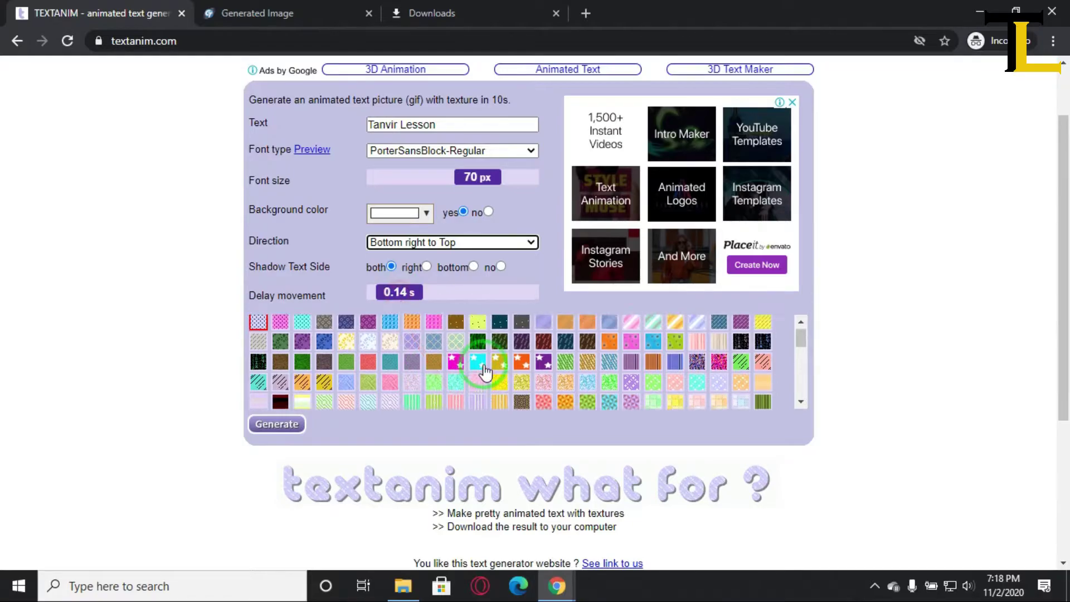
scroll(501, 290, up, 2)
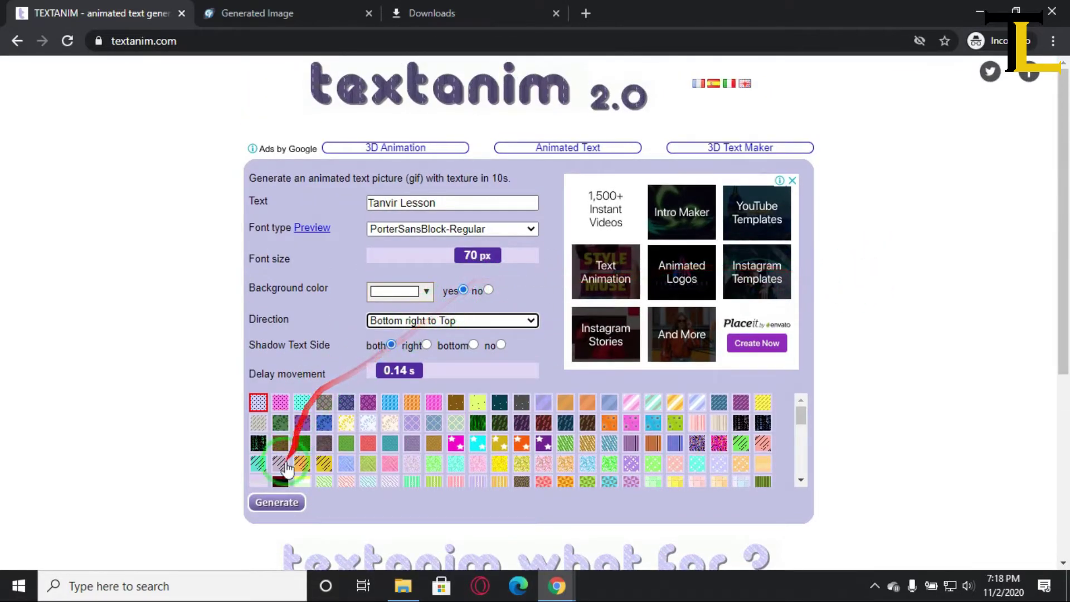
scroll(513, 440, down, 5)
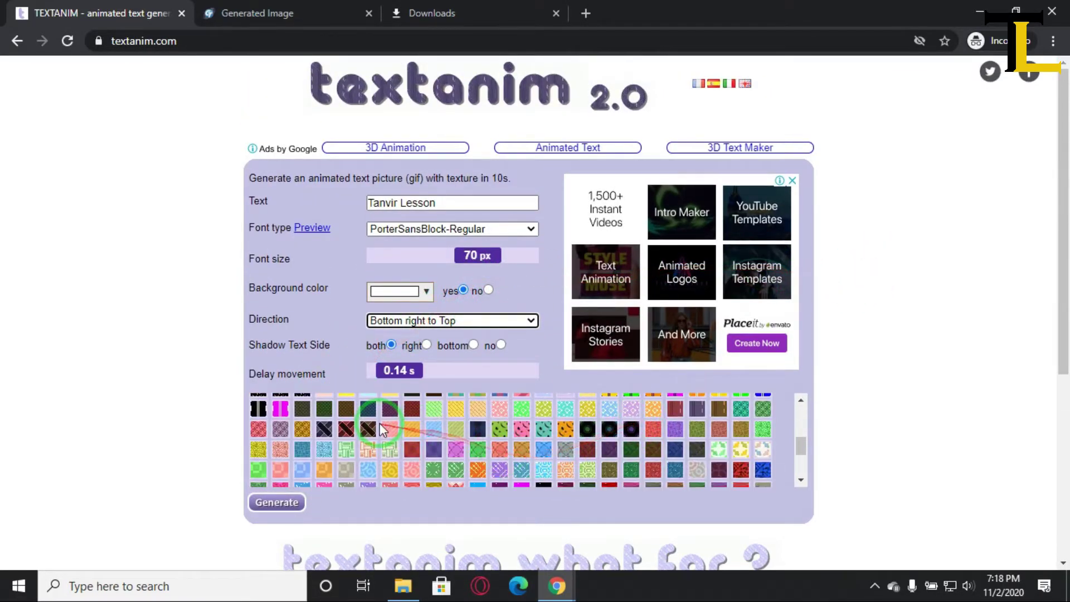
scroll(613, 435, down, 3)
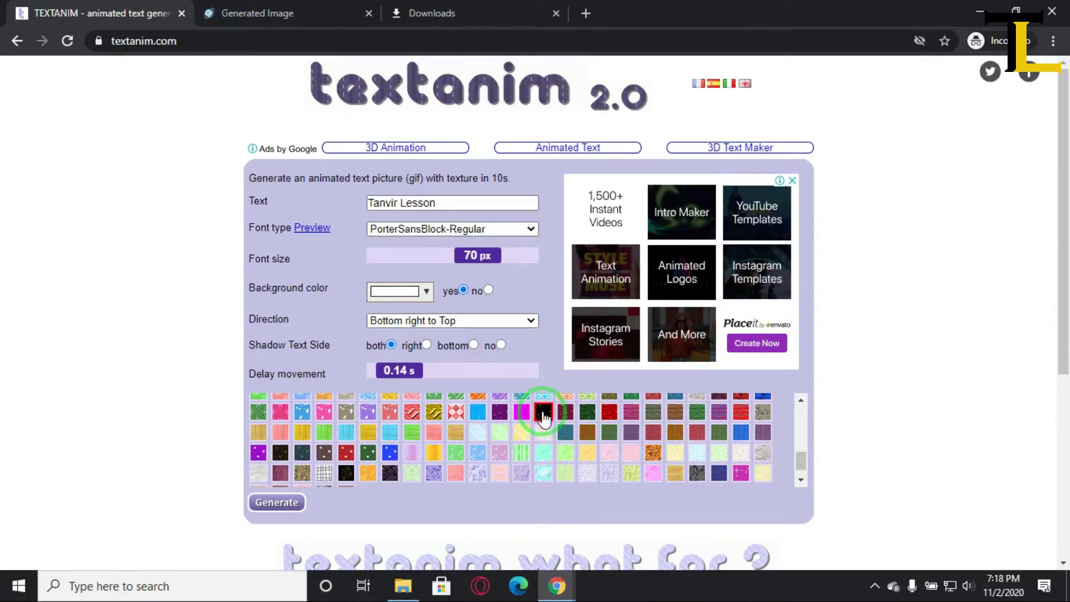
Step: Generate the animated Tanvir Lesson banner, then pick a red texture and regenerate it
click(277, 503)
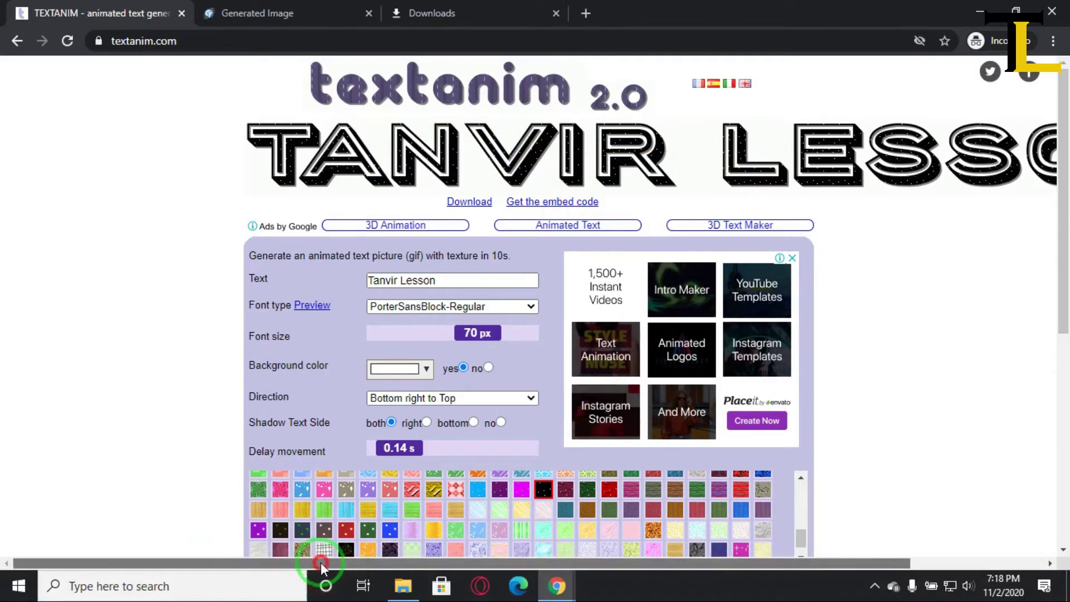
drag(318, 564, 479, 565)
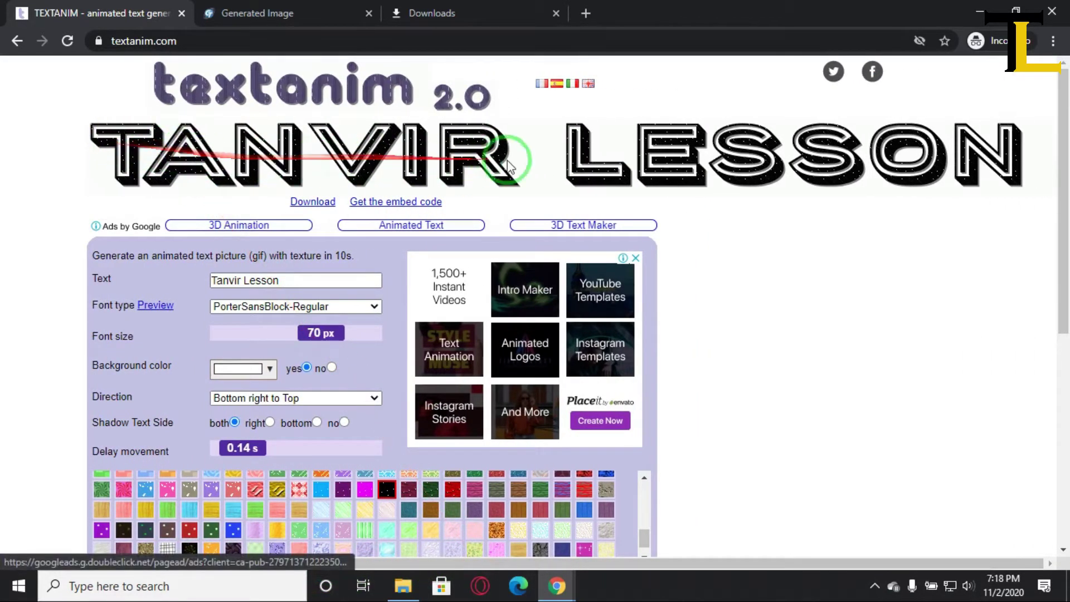
scroll(311, 417, down, 1)
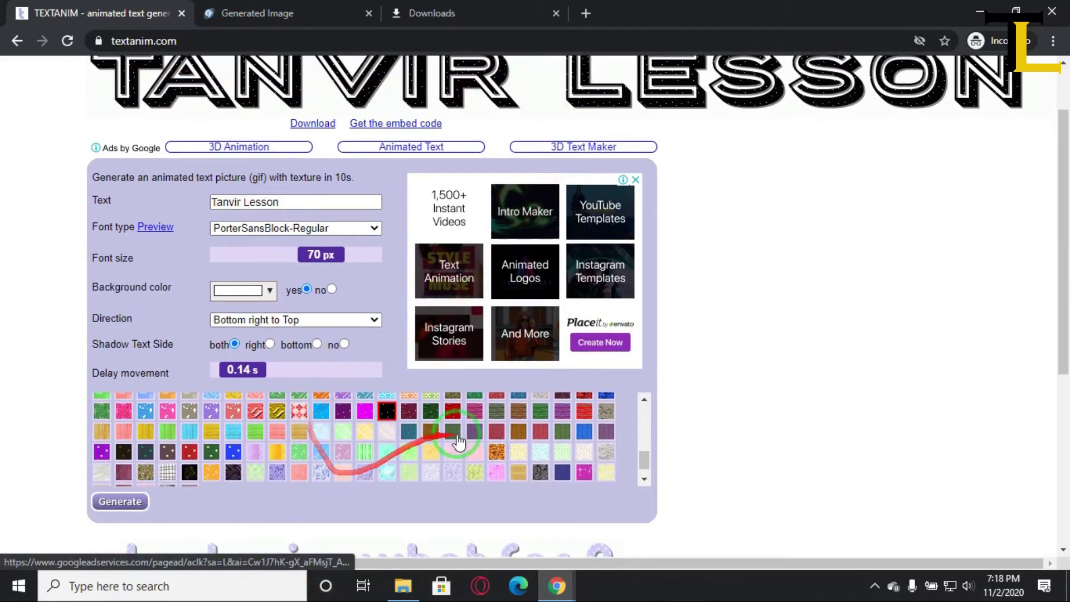
click(538, 435)
click(115, 501)
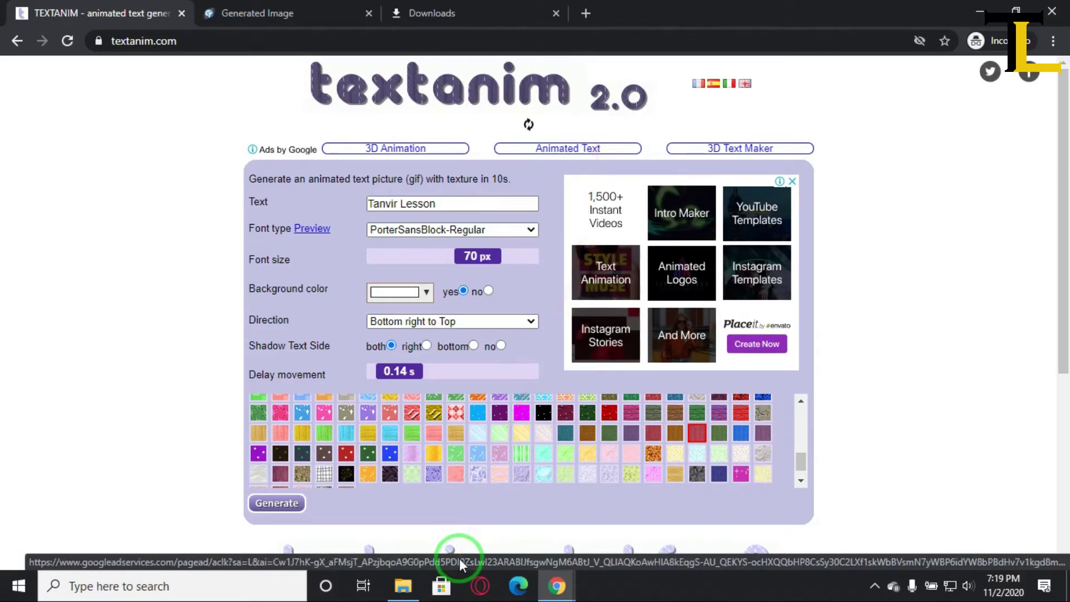
Step: Swap the red texture for a dark purple-dotted one and regenerate the PorterSansBlock banner
scroll(546, 427, down, 1)
scroll(545, 427, up, 5)
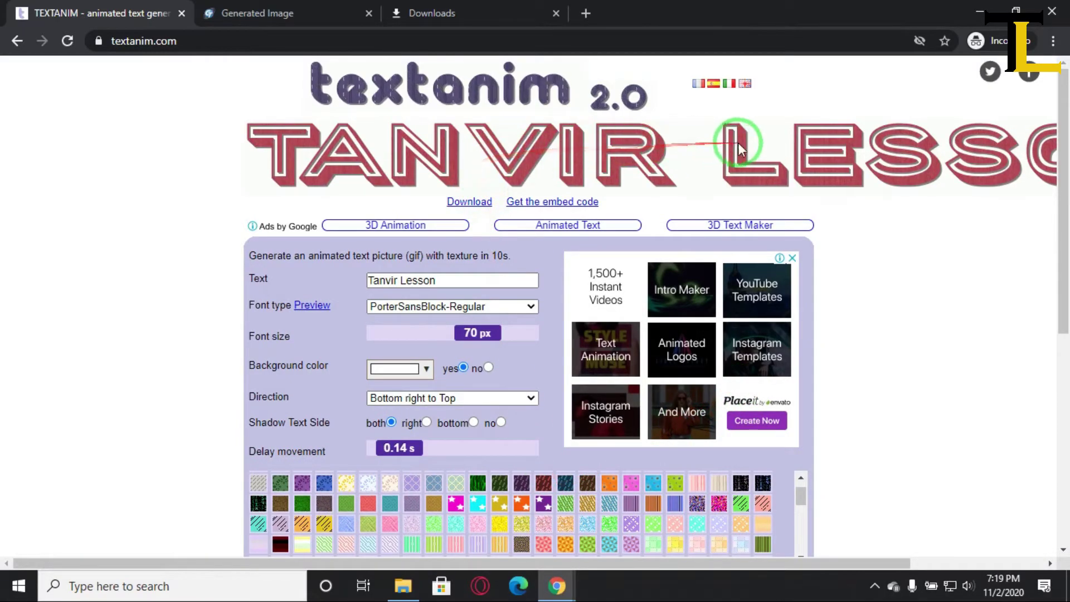
drag(641, 563, 747, 564)
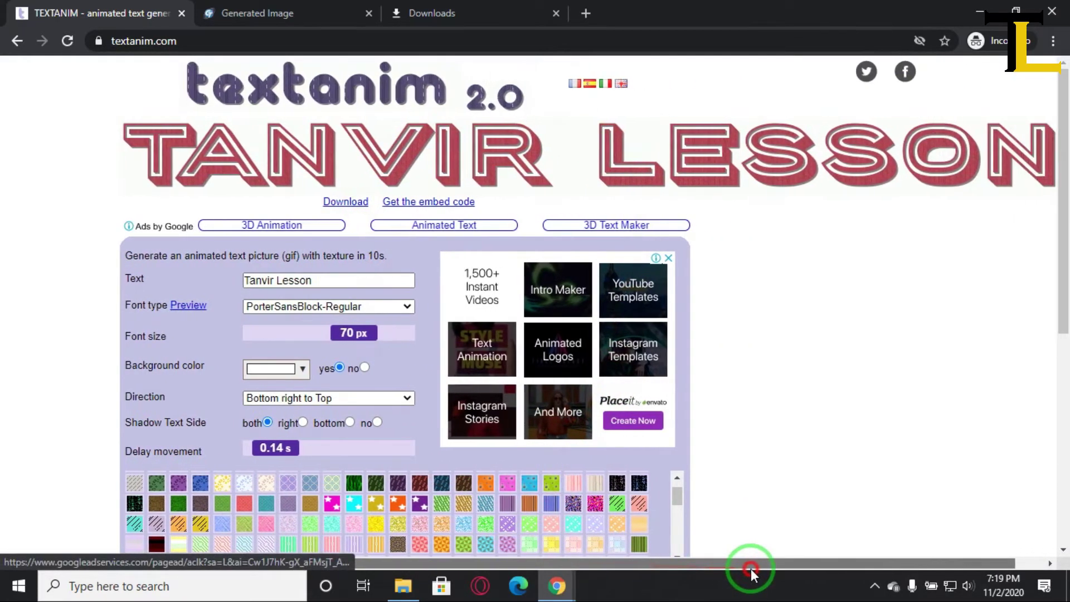
scroll(627, 471, down, 3)
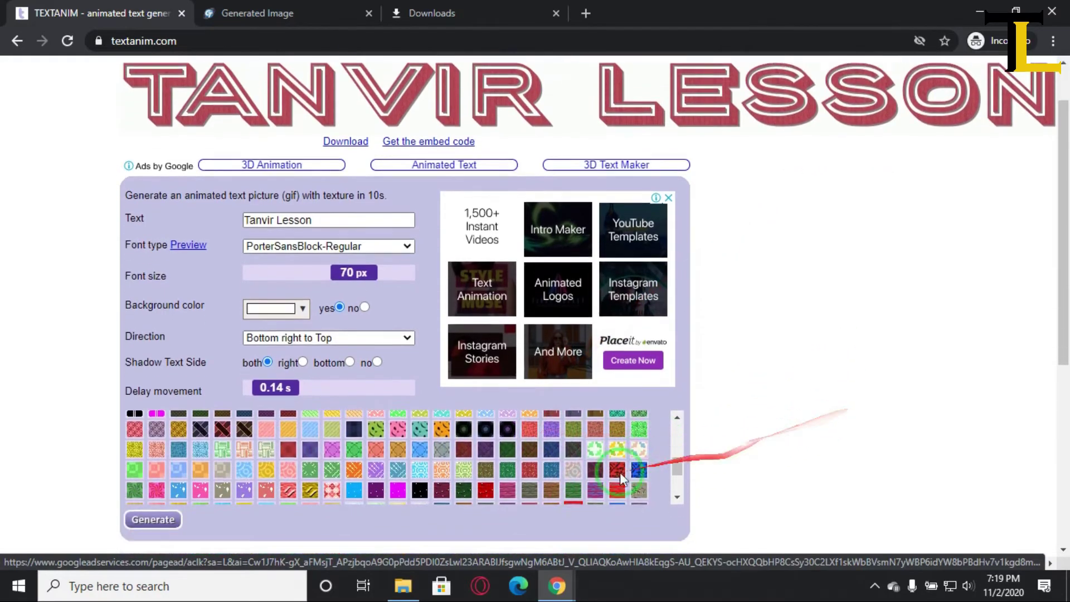
click(151, 502)
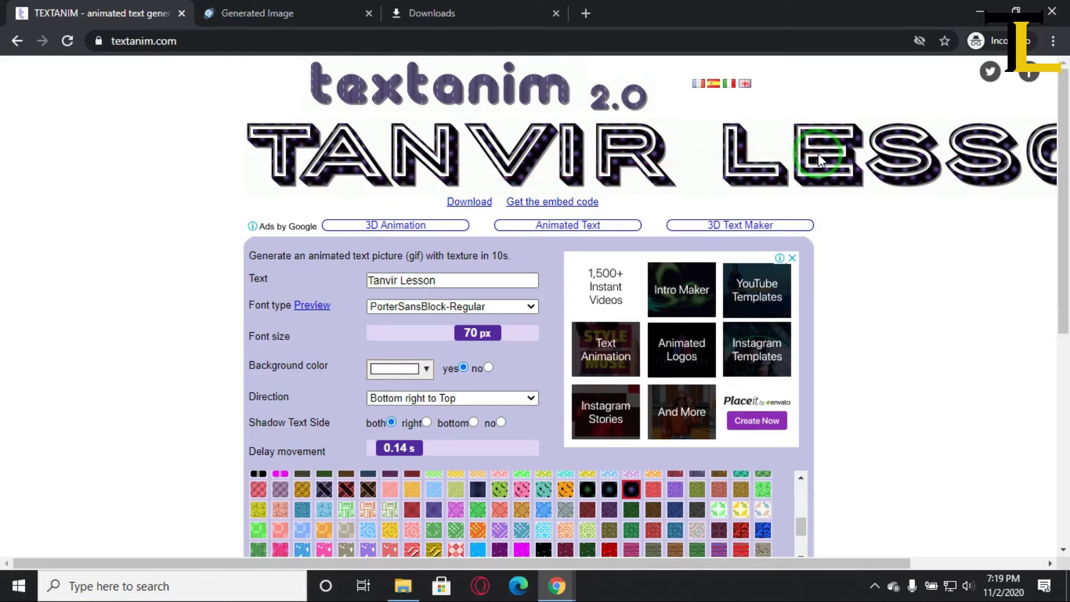
Step: Save the banner as tRELackt.gif, locate it in the Downloads folder, and open it in the image viewer
click(474, 210)
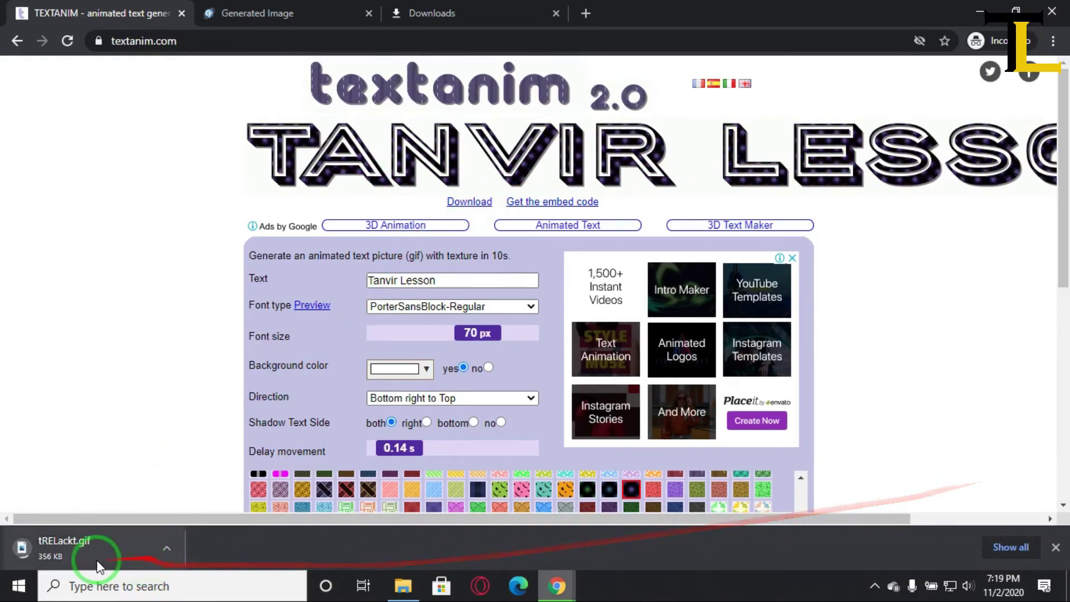
click(1010, 546)
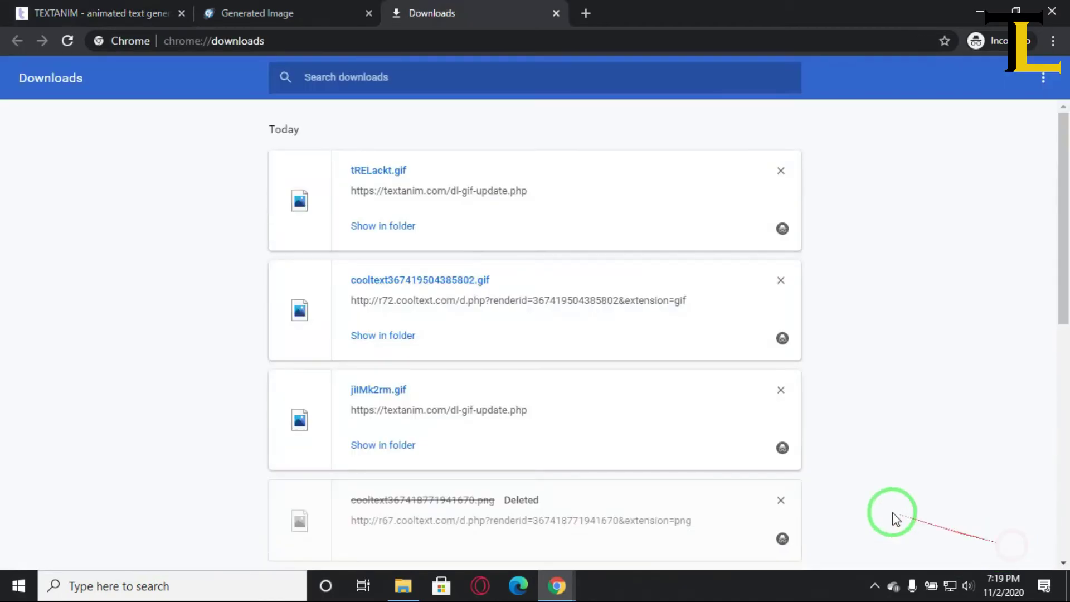
click(393, 228)
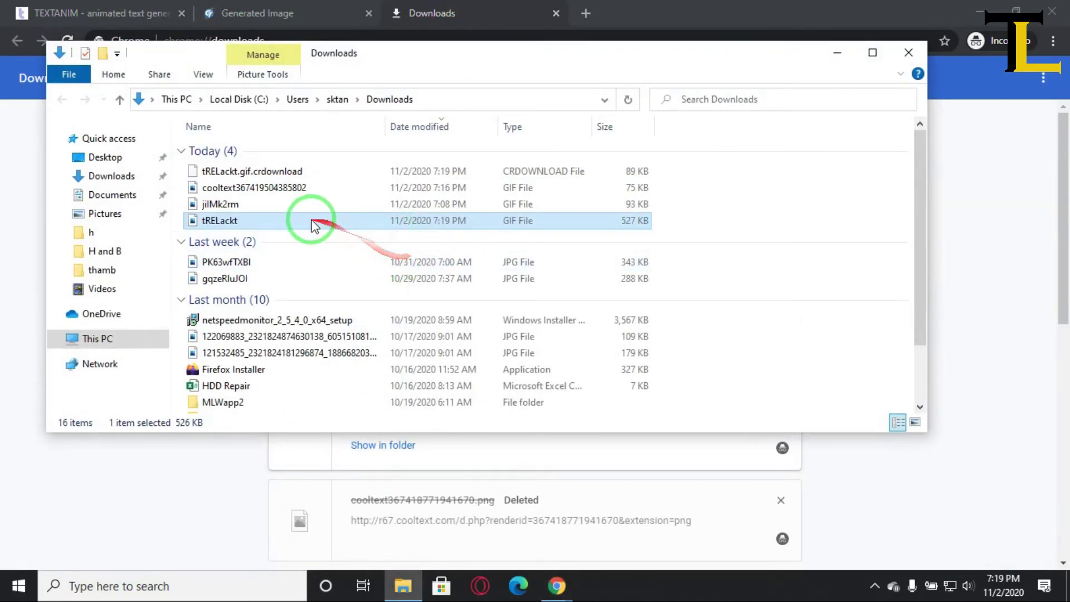
double_click(296, 221)
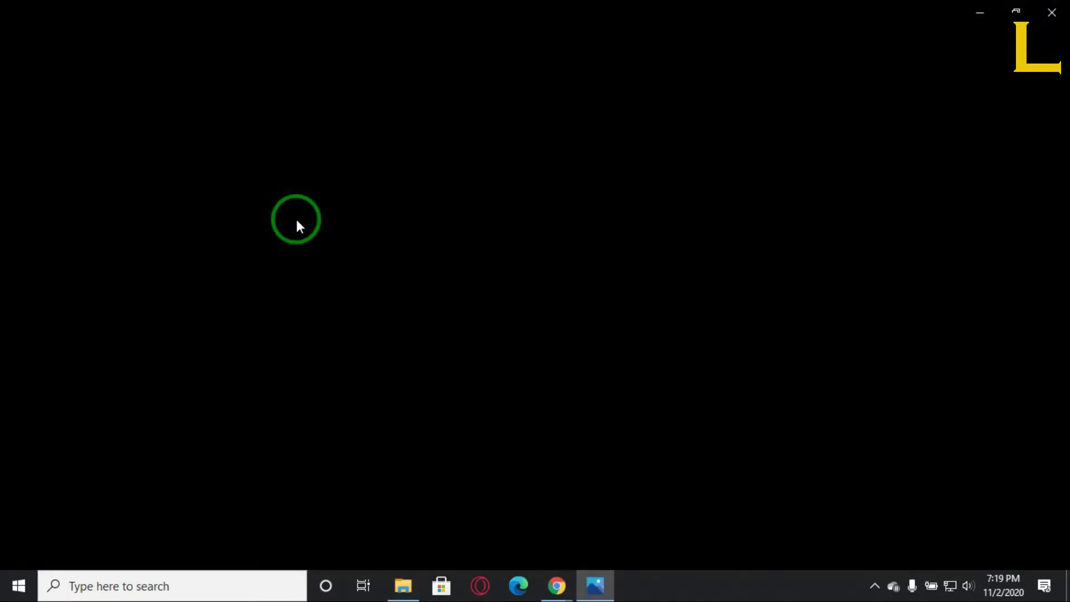